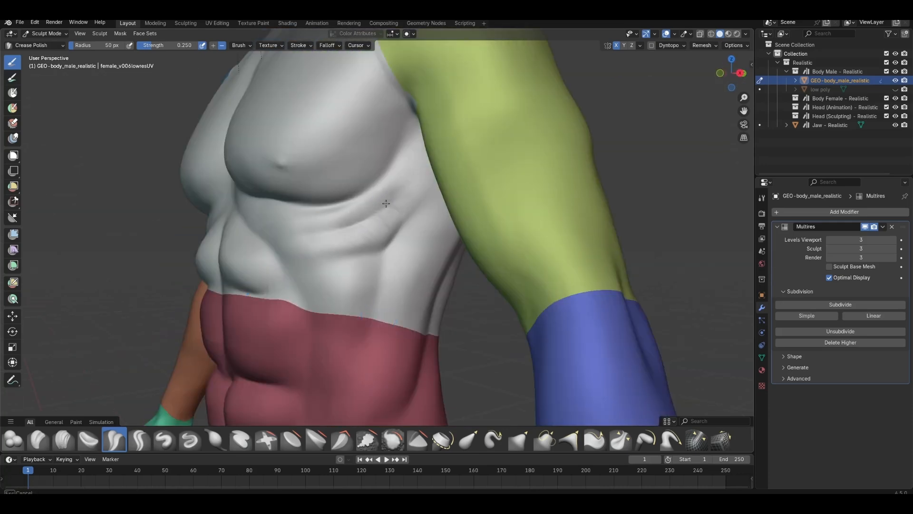
Step: Carve the rib and side-waist muscle creases into the torso with the Crease Polish brush at strength 0.250
middle_drag(386, 204, 218, 146)
scroll(266, 118, up, 3)
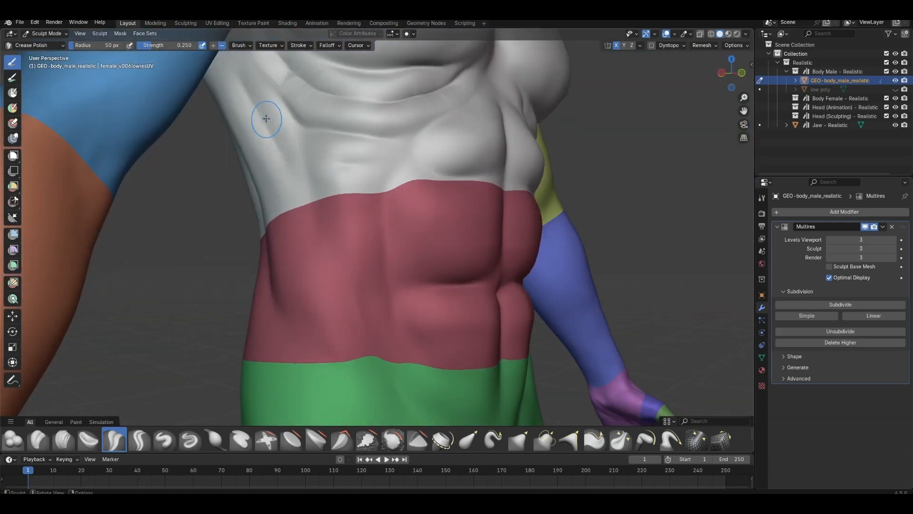
middle_drag(266, 118, 286, 130)
mouse_move(547, 209)
middle_down()
mouse_move(418, 240)
mouse_move(414, 312)
mouse_move(351, 145)
mouse_move(370, 127)
mouse_move(379, 202)
mouse_move(387, 165)
middle_up()
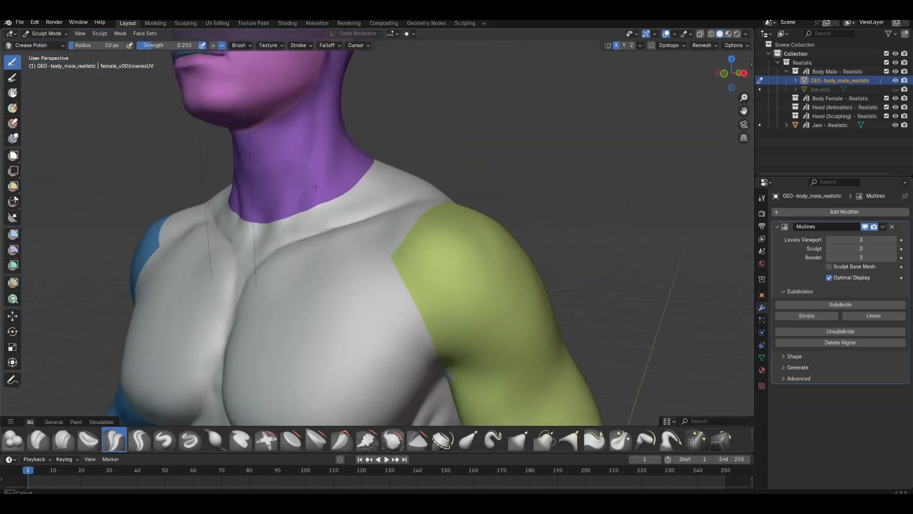
middle_drag(315, 187, 458, 243)
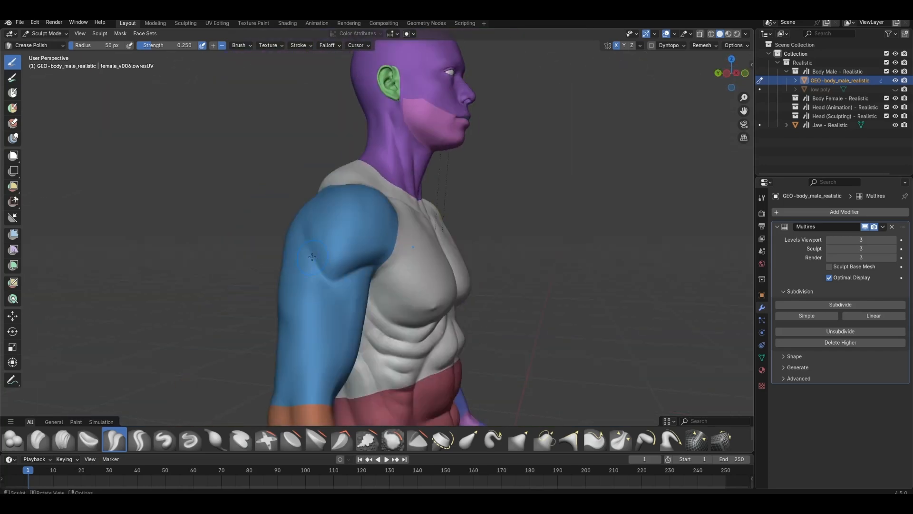
middle_drag(399, 152, 415, 265)
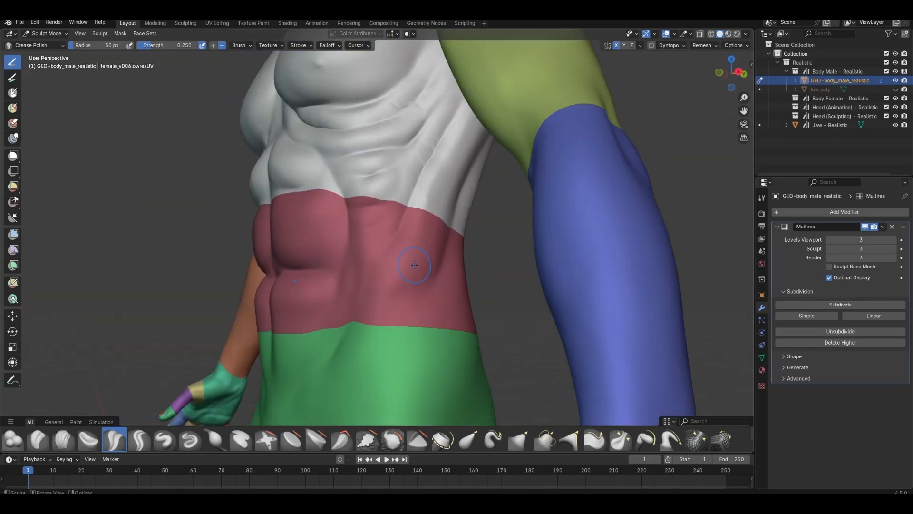
middle_drag(436, 208, 403, 261)
mouse_move(521, 251)
middle_down()
mouse_move(484, 156)
mouse_move(411, 323)
middle_up()
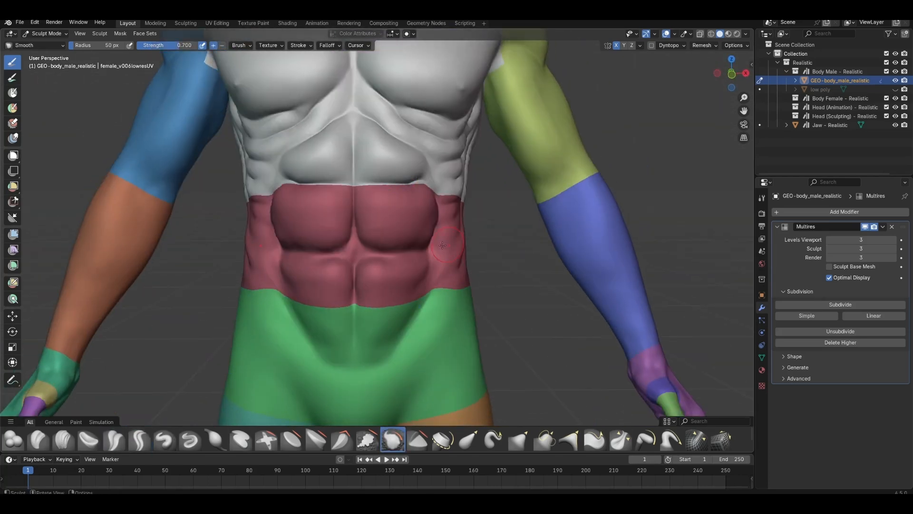
Step: Shape the lower abdomen between the abs and the groin, smoothing the abs at strength 0.700
drag(349, 143, 356, 341)
middle_drag(357, 342, 447, 328)
mouse_move(476, 238)
middle_down()
mouse_move(305, 233)
mouse_move(385, 228)
middle_up()
scroll(352, 201, up, 2)
scroll(347, 210, down, 4)
key(v)
shift+middle_drag(349, 285, 351, 228)
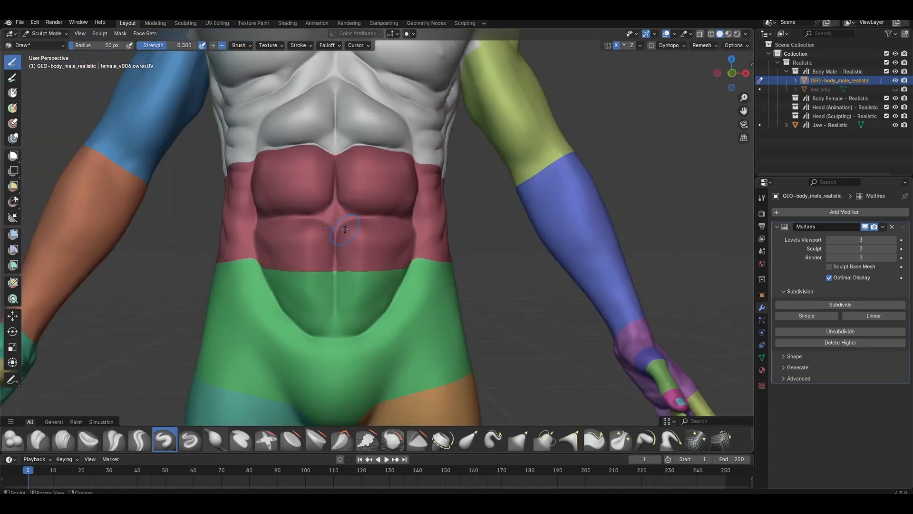
Step: Build up the lower abs with the Draw brush and sharpen their midline and separations with Crease Polish
scroll(351, 228, up, 3)
drag(354, 229, 351, 253)
key(shift+c)
scroll(351, 253, down, 2)
drag(452, 295, 347, 305)
scroll(352, 307, down, 3)
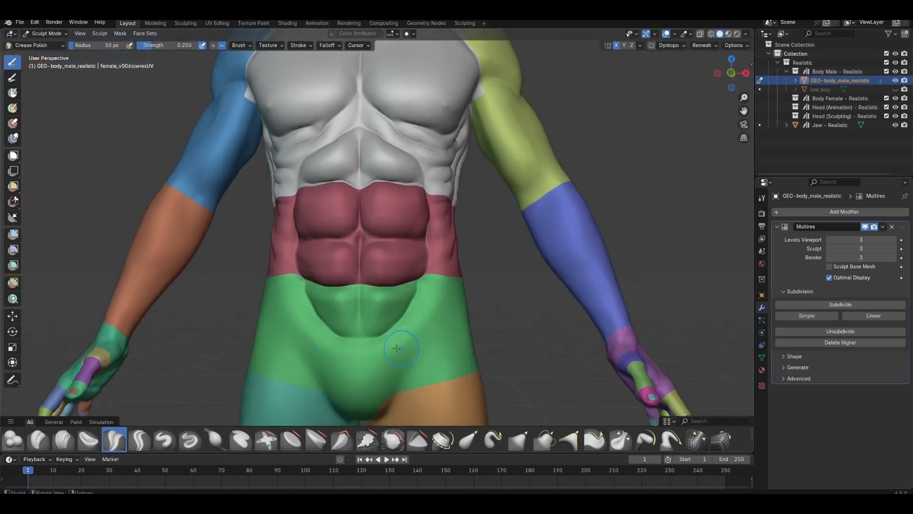
Step: Sculpt the shoulder-blade, upper back and flank muscles with the Grab and Crease Polish brushes
middle_drag(402, 343, 481, 333)
shift+middle_drag(333, 191, 300, 323)
scroll(300, 322, up, 3)
middle_drag(398, 85, 375, 157)
scroll(413, 198, up, 3)
drag(381, 165, 431, 200)
scroll(381, 199, down, 2)
key(g)
mouse_move(345, 211)
mouse_down()
mouse_move(345, 199)
mouse_move(440, 217)
mouse_up()
key(shift+c)
scroll(409, 209, up, 3)
middle_drag(438, 209, 390, 200)
middle_drag(495, 209, 436, 201)
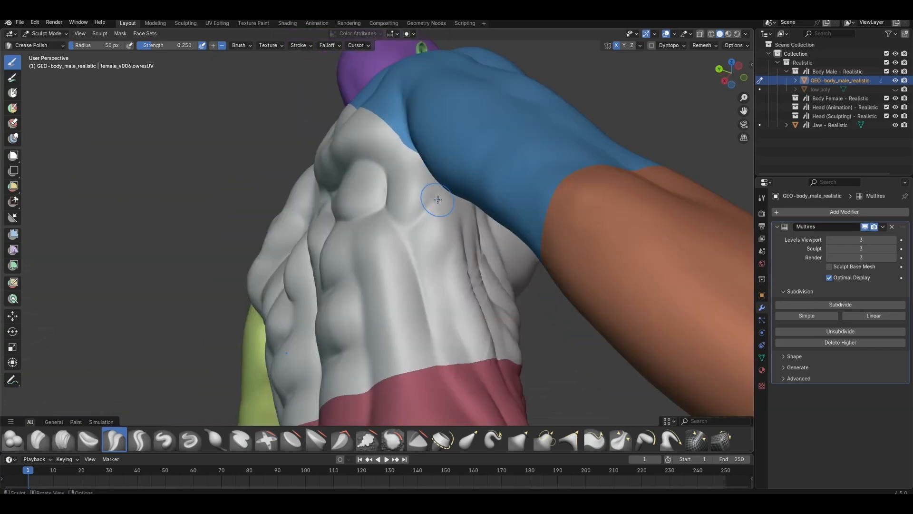
Step: Refine the front of the torso and define the muscles beneath the chin and along the neck with Crease Polish
scroll(428, 210, down, 5)
middle_drag(328, 238, 398, 259)
scroll(466, 205, up, 2)
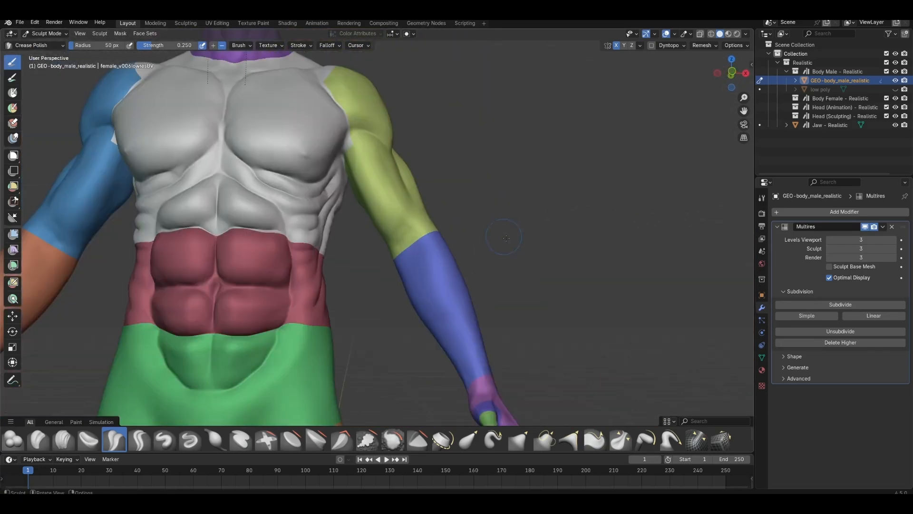
mouse_move(466, 214)
middle_down()
mouse_move(305, 209)
mouse_move(467, 214)
middle_up()
scroll(428, 214, up, 3)
shift+middle_drag(387, 190, 399, 256)
drag(391, 209, 394, 262)
middle_drag(394, 261, 452, 179)
mouse_move(496, 200)
middle_down()
mouse_move(302, 259)
mouse_move(265, 195)
mouse_move(434, 173)
middle_up()
mouse_move(238, 176)
middle_down()
mouse_move(344, 173)
mouse_move(347, 224)
middle_up()
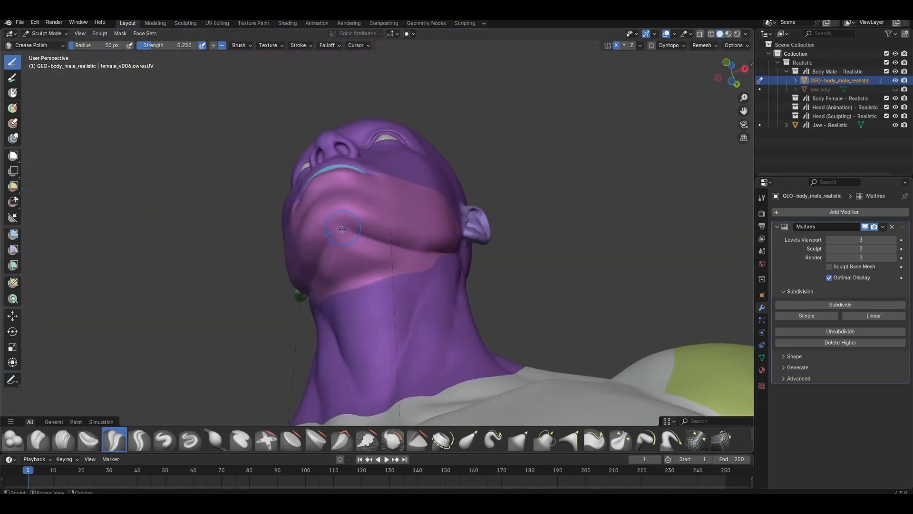
Step: Carve the collarbones, the throat notch and the neck-to-shoulder transition with the Crease Polish brush
middle_drag(447, 215, 325, 243)
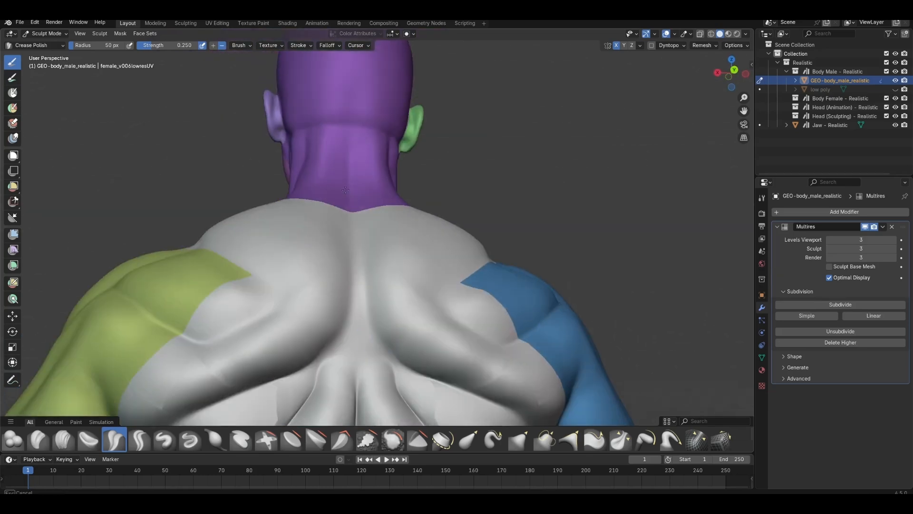
scroll(241, 248, up, 5)
mouse_move(523, 324)
middle_down()
mouse_move(241, 249)
mouse_move(367, 245)
middle_up()
drag(367, 245, 344, 259)
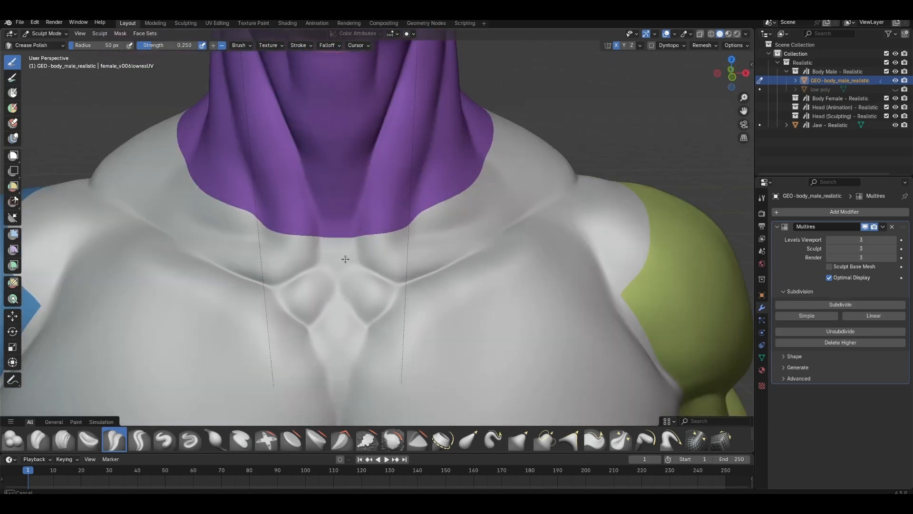
scroll(366, 267, down, 3)
Step: Define the back muscle blocks, the spine groove and the curved lower-back outline with Crease Polish
mouse_move(344, 258)
middle_down()
mouse_move(366, 267)
mouse_move(446, 209)
middle_up()
scroll(366, 267, down, 4)
drag(419, 206, 448, 210)
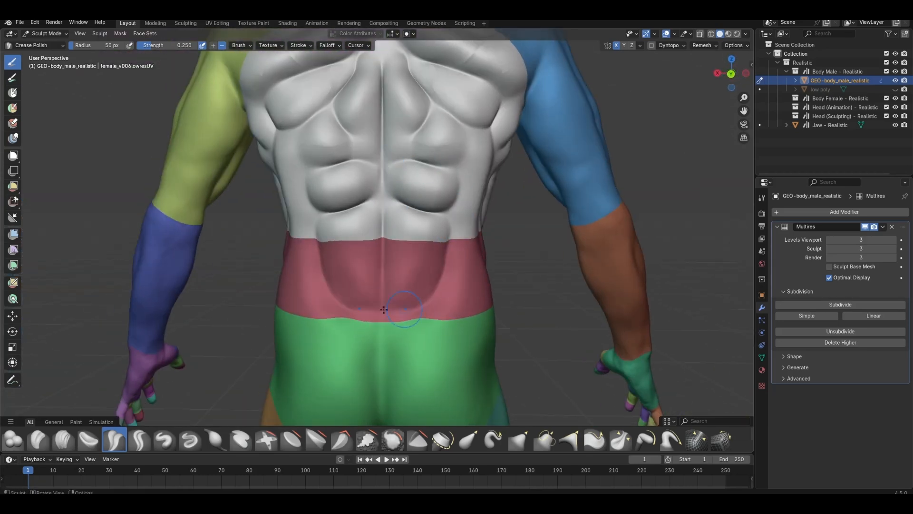
middle_drag(384, 310, 401, 236)
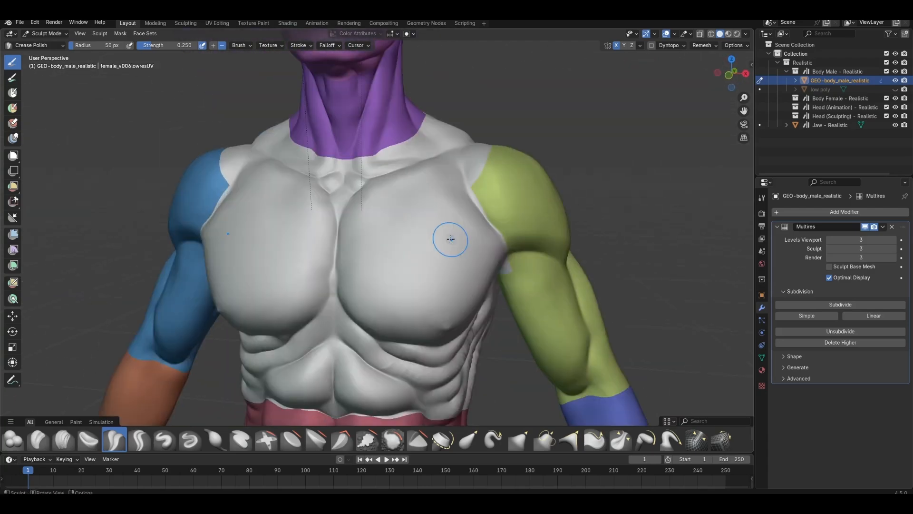
Step: Carve the upper-arm and forearm muscle definition with the Crease Polish brush at strength 0.250
middle_drag(254, 153, 433, 200)
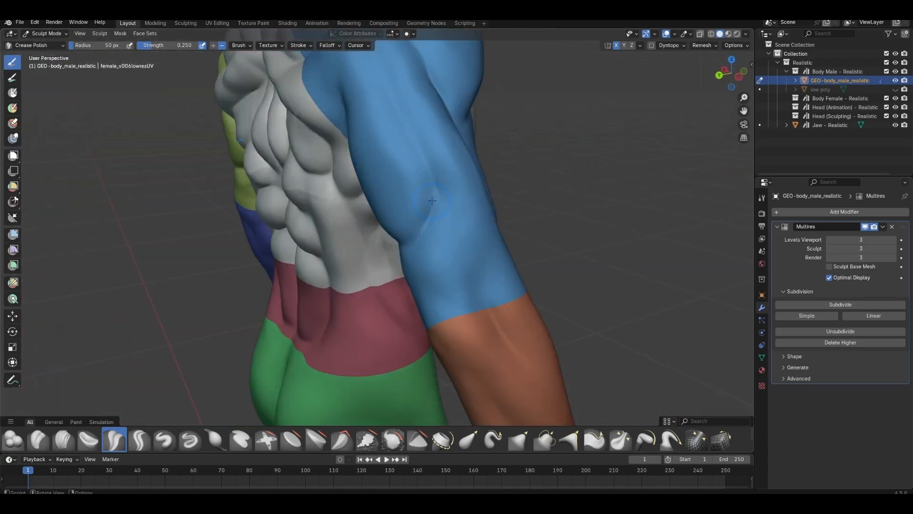
middle_drag(344, 296, 350, 210)
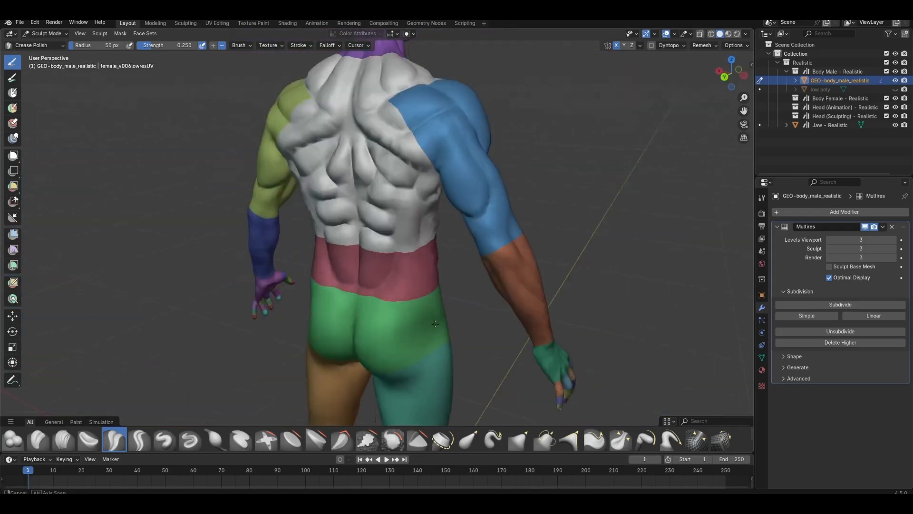
mouse_move(417, 260)
middle_down()
mouse_move(473, 211)
mouse_move(410, 247)
middle_up()
scroll(477, 307, up, 2)
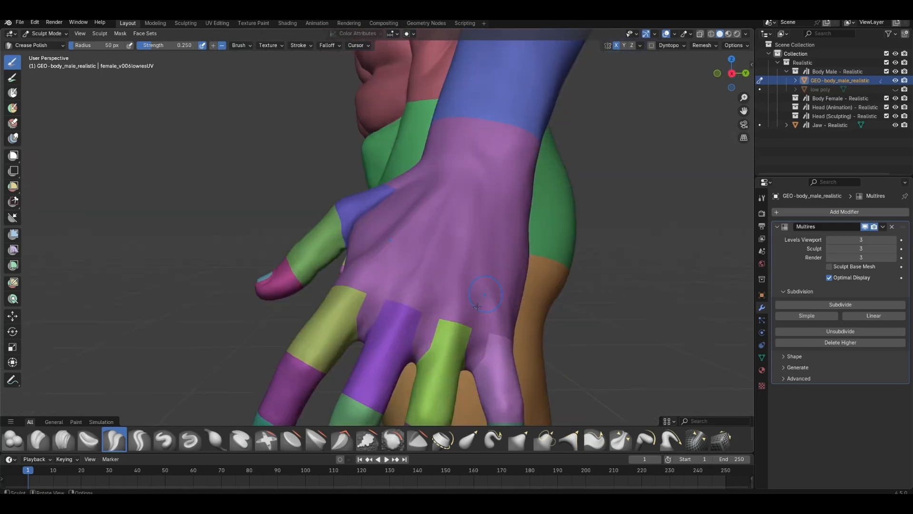
Step: Sculpt the tendons on the back of the hand and refine the thumb with Crease Polish
middle_drag(472, 283, 428, 266)
scroll(381, 276, down, 4)
middle_drag(333, 266, 475, 259)
scroll(404, 262, up, 4)
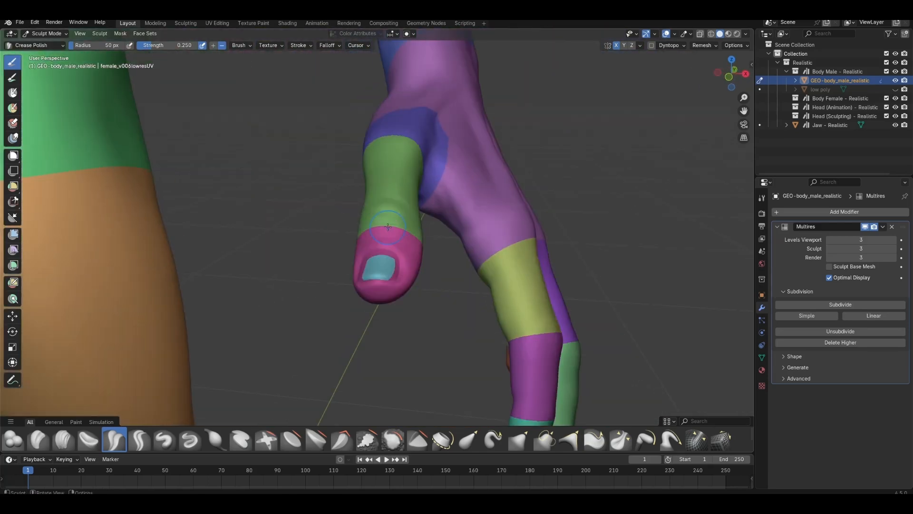
middle_drag(380, 259, 162, 257)
scroll(267, 257, down, 4)
scroll(271, 254, up, 3)
middle_drag(271, 255, 381, 238)
scroll(326, 224, down, 6)
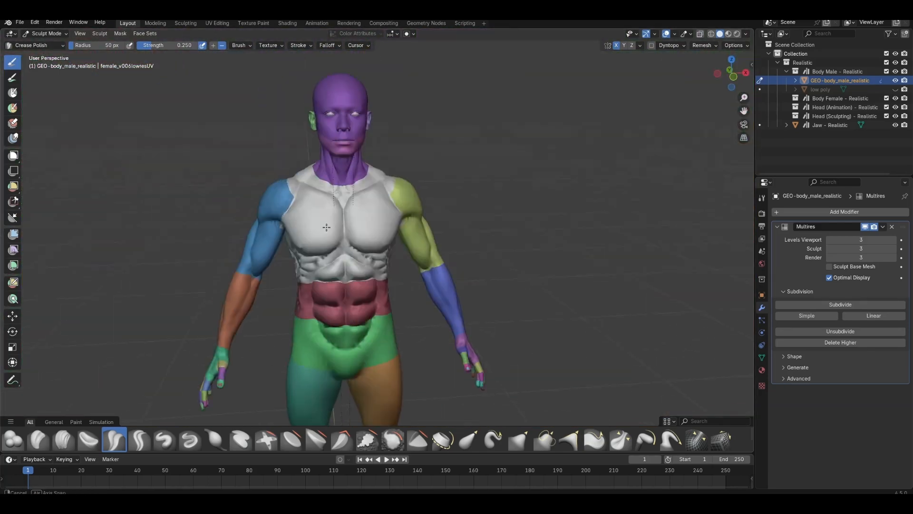
Step: Carve the brow, eye-socket and cheek creases of the face and soften them with Smooth at strength 0.700
scroll(381, 229, up, 6)
middle_drag(457, 247, 409, 247)
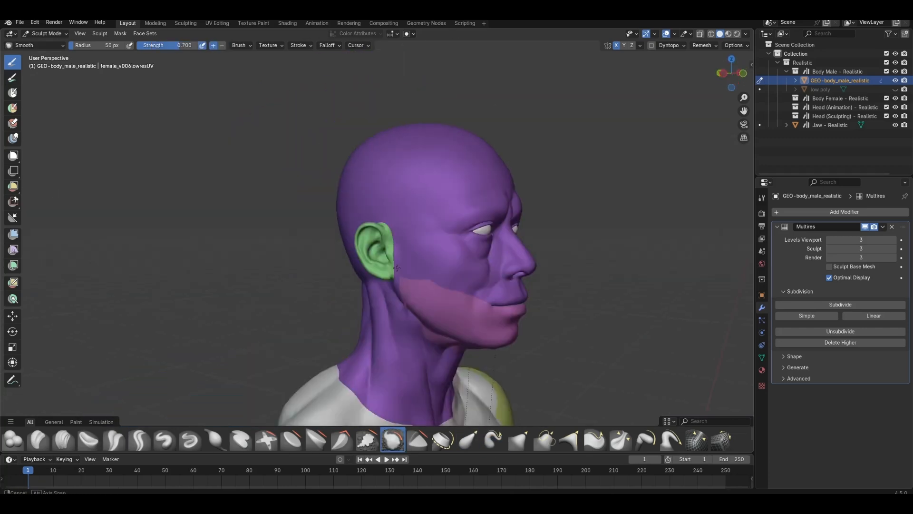
middle_drag(355, 231, 381, 220)
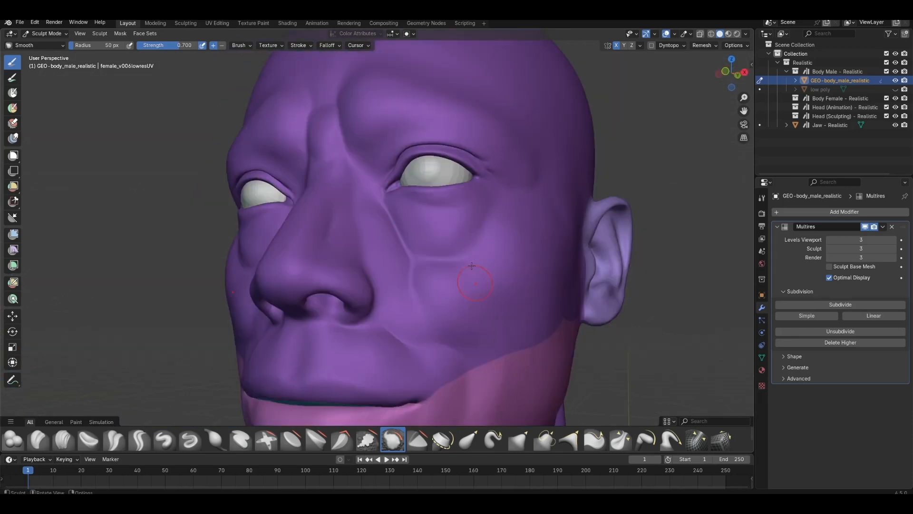
middle_drag(420, 259, 497, 254)
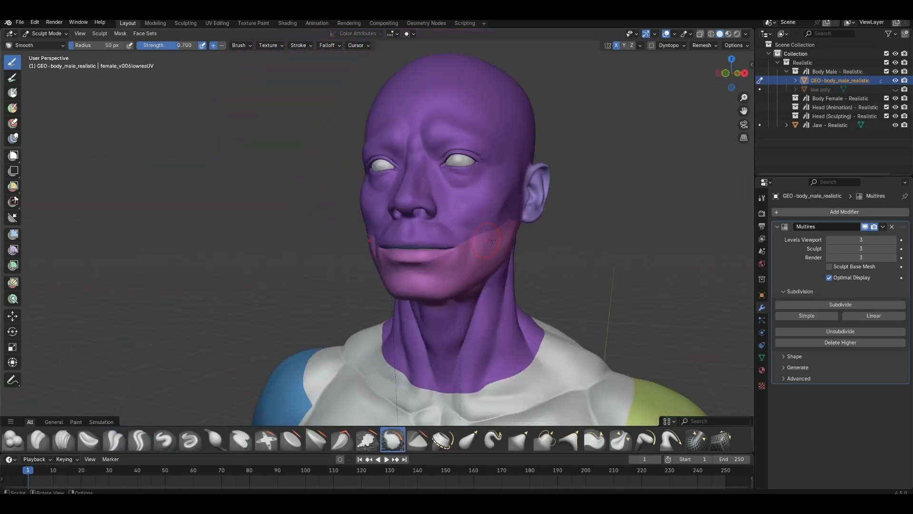
Step: Adjust the proportions of the face with the Elastic Snake Hook brush at strength 1.000
middle_drag(475, 268, 414, 271)
click(494, 439)
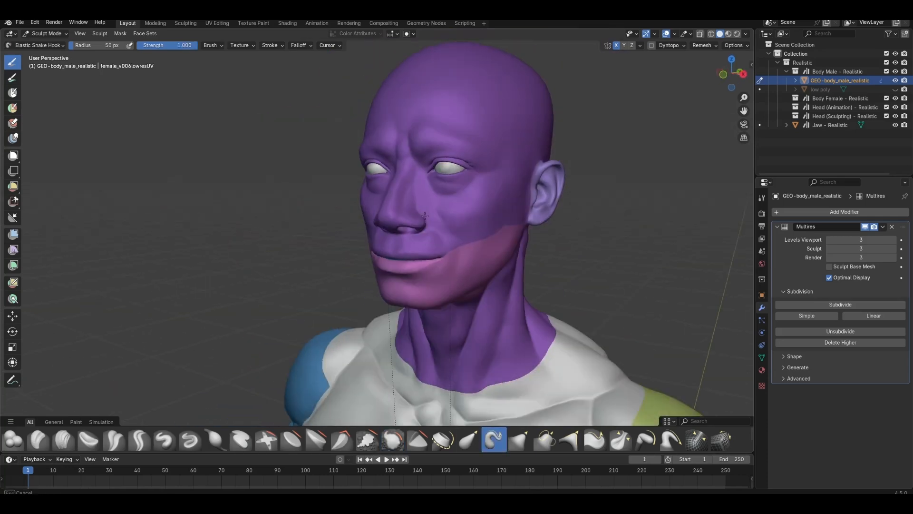
click(468, 440)
scroll(418, 198, up, 3)
mouse_move(418, 198)
middle_down()
mouse_move(495, 228)
mouse_move(432, 236)
mouse_move(383, 262)
middle_up()
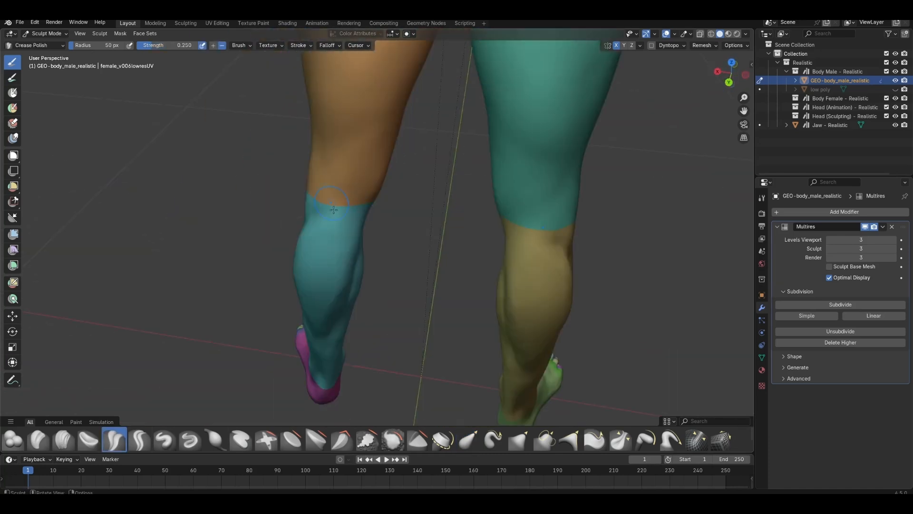
Step: Define the calf and lower-leg muscles with Crease Polish and smooth their transitions
middle_drag(333, 210, 404, 277)
click(469, 439)
mouse_move(404, 238)
middle_down()
mouse_move(467, 228)
mouse_move(399, 233)
mouse_move(471, 237)
mouse_move(456, 250)
mouse_move(425, 176)
middle_up()
click(393, 440)
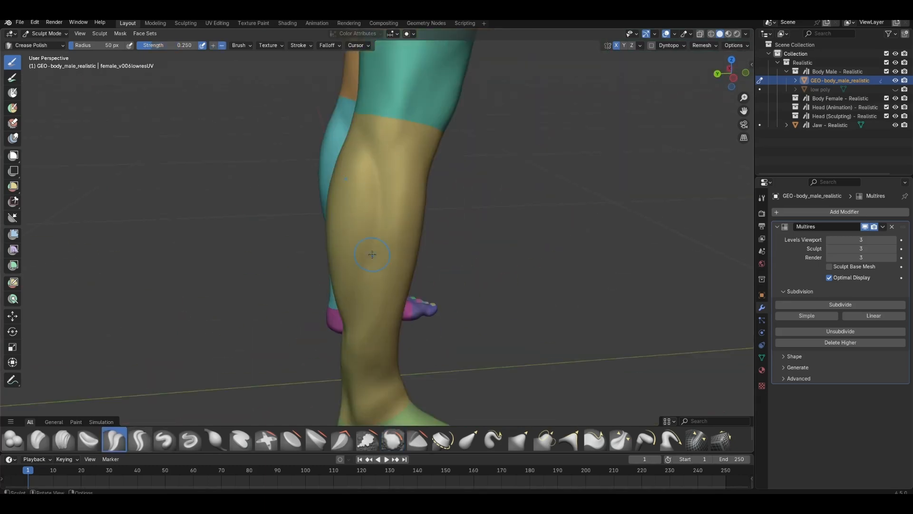
scroll(372, 255, down, 2)
Step: Add muscle-fibre striations to the pectorals and refine the upper torso with the Crease Polish brush
middle_drag(372, 254, 464, 130)
scroll(308, 223, up, 5)
scroll(376, 205, down, 5)
scroll(399, 336, up, 4)
scroll(455, 292, down, 3)
shift+middle_drag(447, 95, 438, 224)
scroll(438, 224, up, 5)
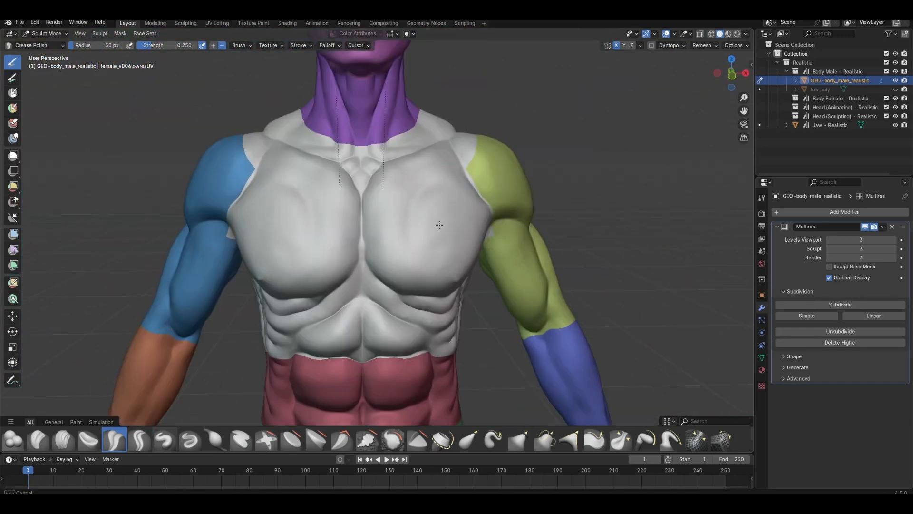
mouse_move(260, 195)
middle_down()
mouse_move(310, 187)
mouse_move(262, 195)
middle_up()
scroll(379, 286, up, 1)
shift+middle_drag(379, 290, 379, 218)
scroll(379, 218, up, 1)
shift+middle_drag(393, 381, 199, 285)
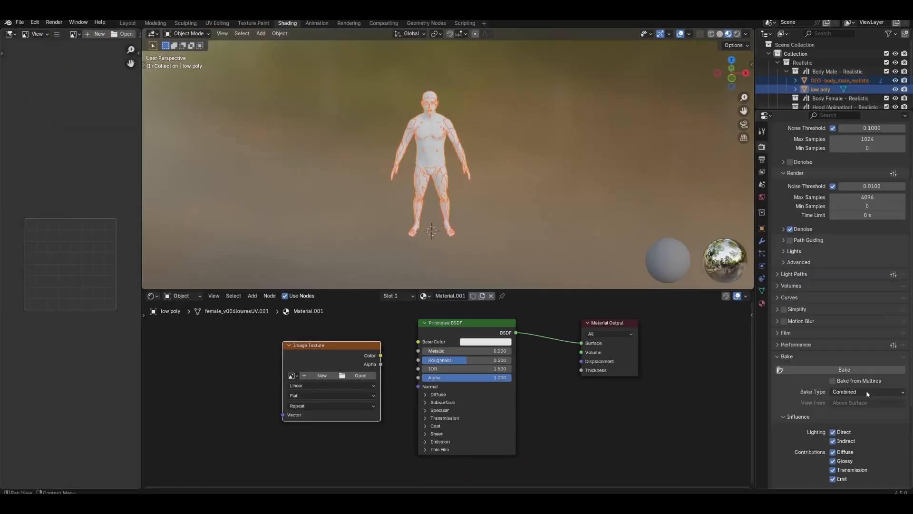
Step: Bake a Normal map from the sculpt onto the low poly mesh into image "Normal guy", using Selected to Active with 2 m extrusion
scroll(866, 390, down, 5)
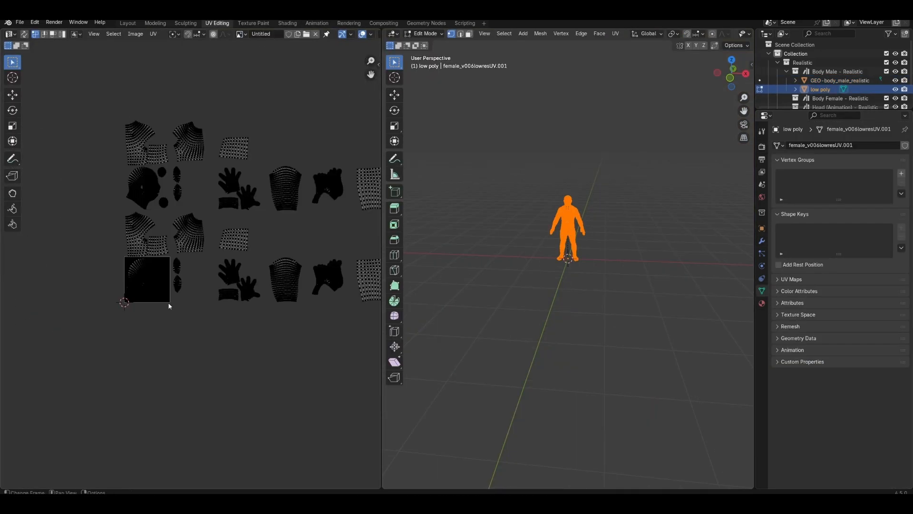
click(266, 34)
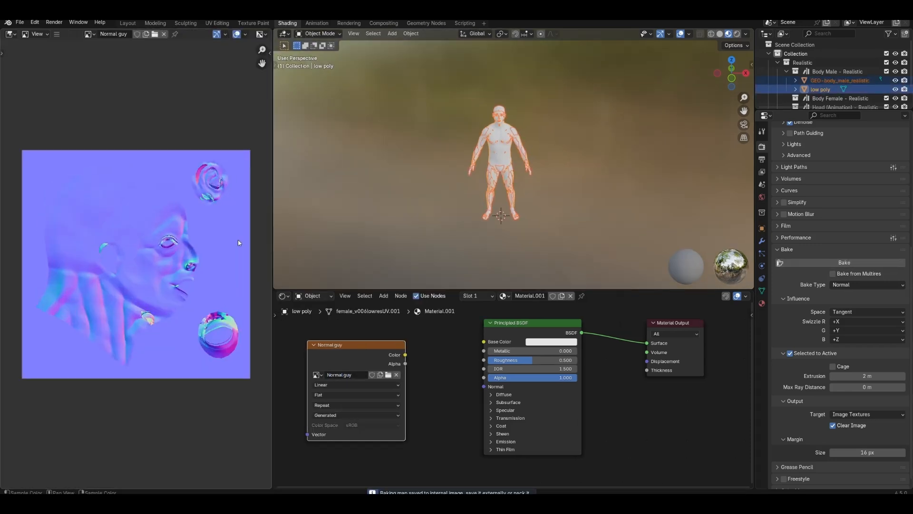
scroll(597, 222, up, 4)
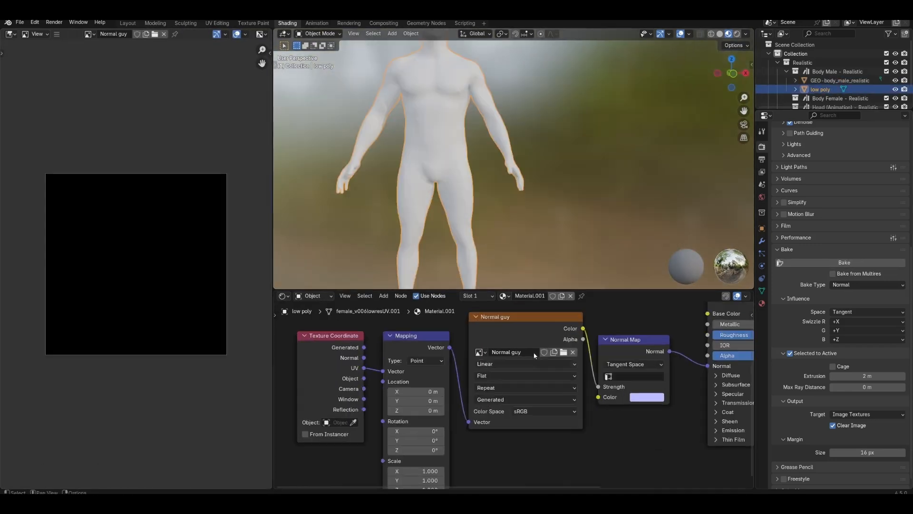
click(838, 259)
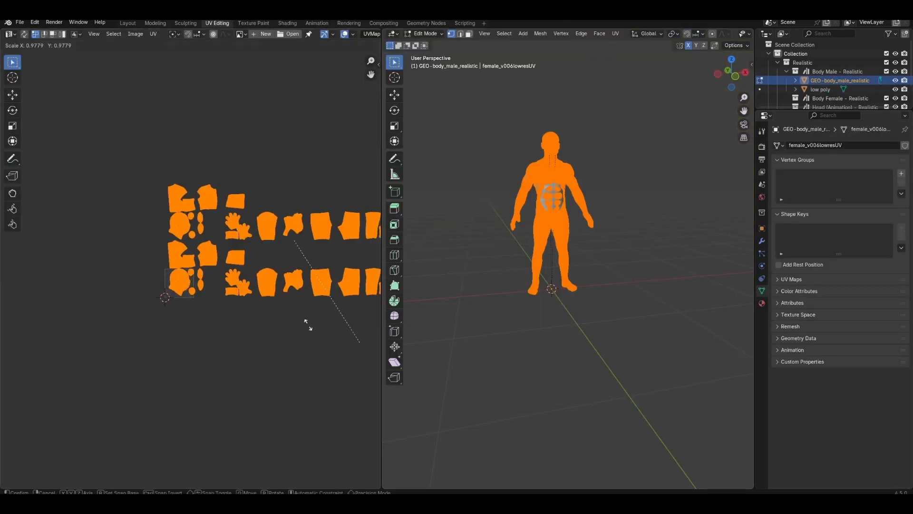
Step: Scale the UV islands of the body and low poly meshes and pack them into the UV square
click(153, 34)
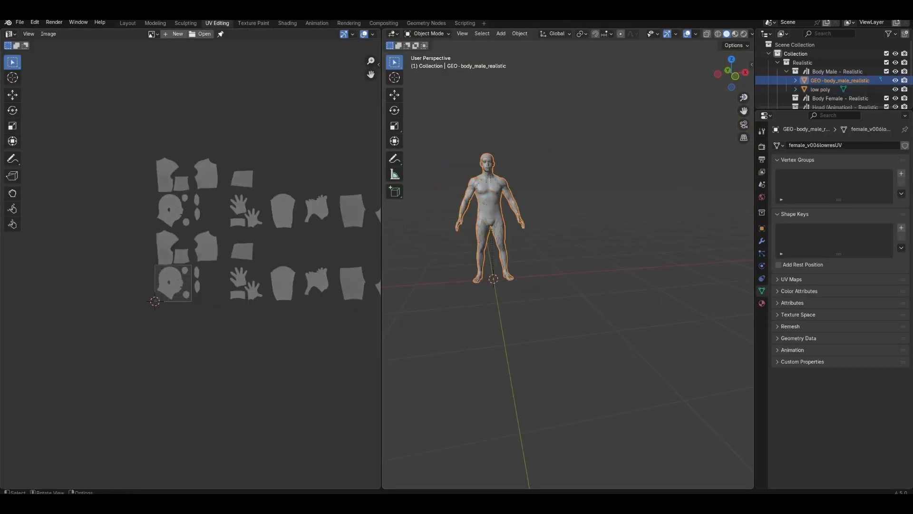
key(a)
key(s)
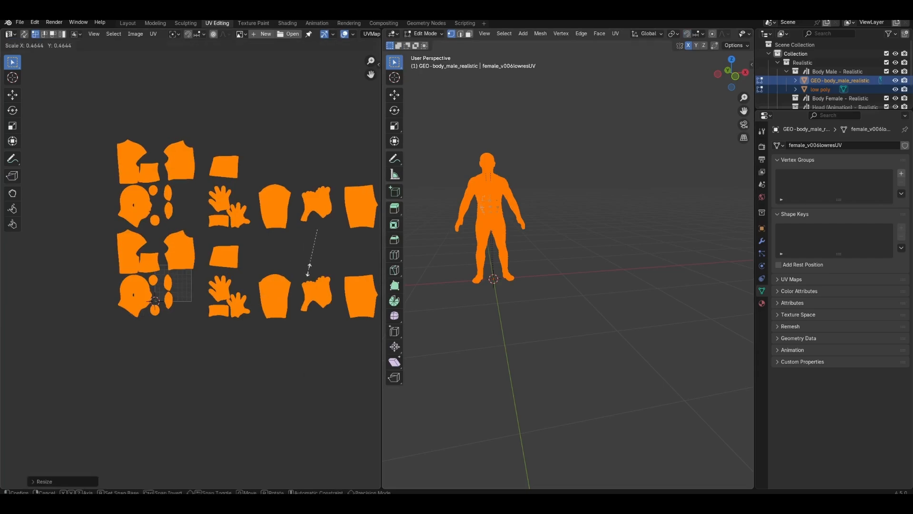
click(153, 34)
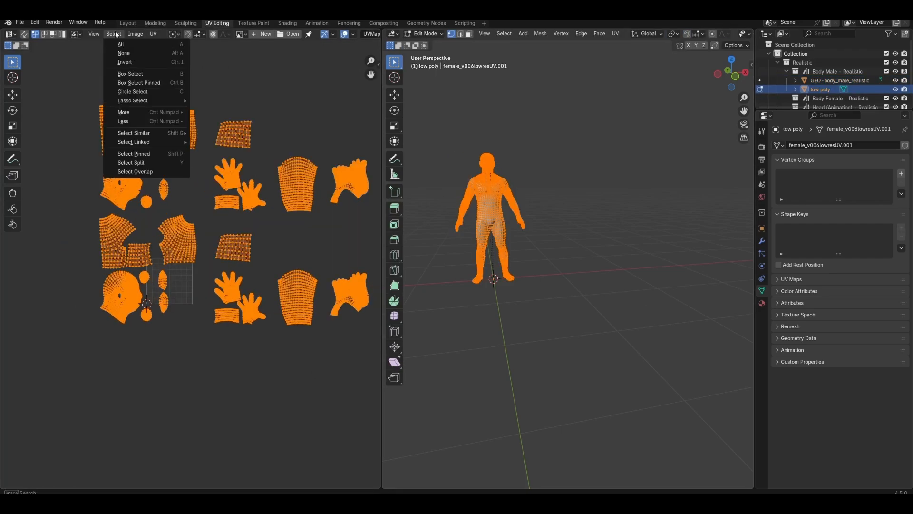
mouse_move(181, 62)
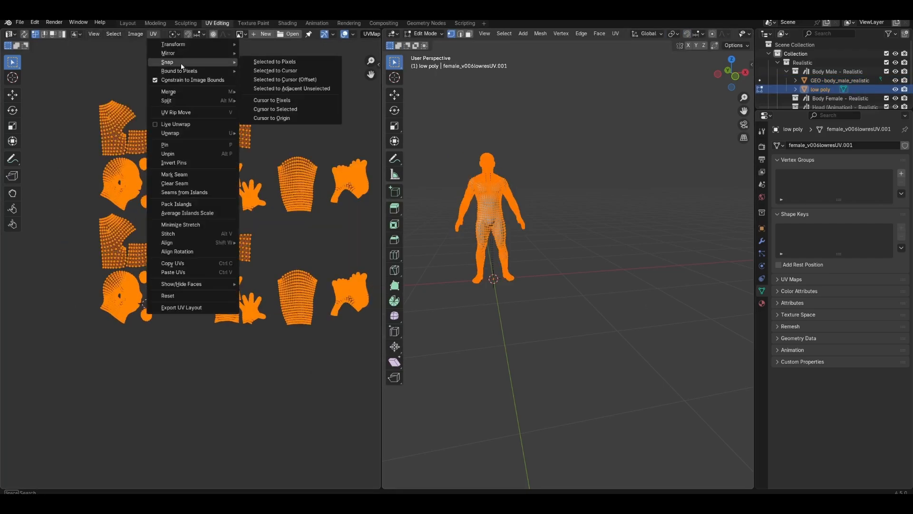
click(135, 33)
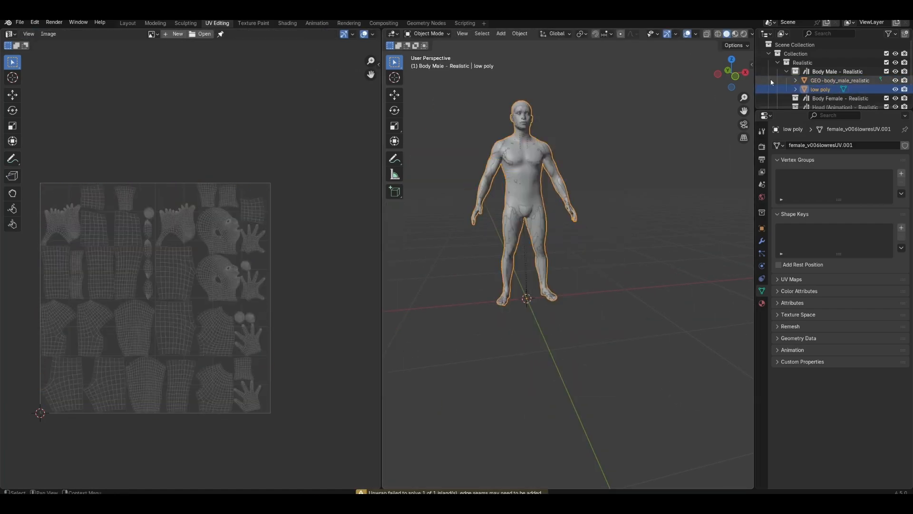
Step: Unwrap the UVs of the body and low poly meshes anew and bake the Normal map into "Normal guy" again
click(771, 80)
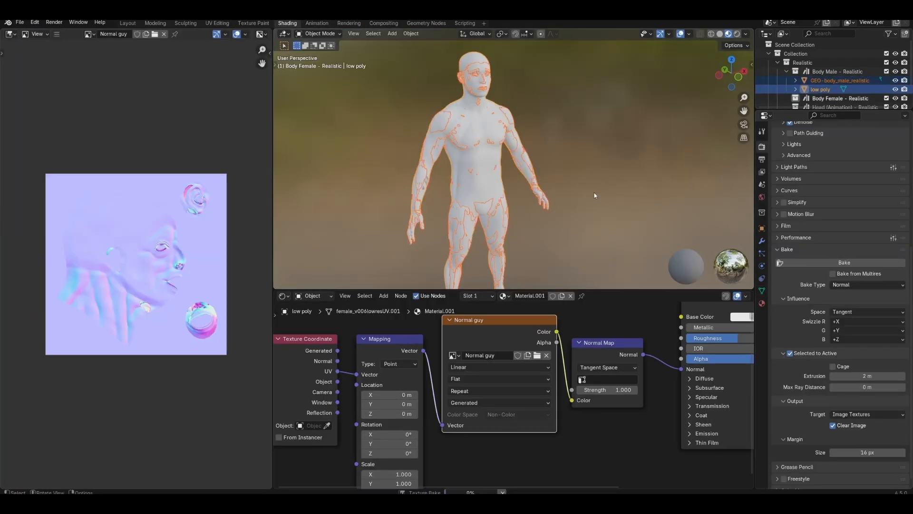
middle_drag(552, 123, 551, 162)
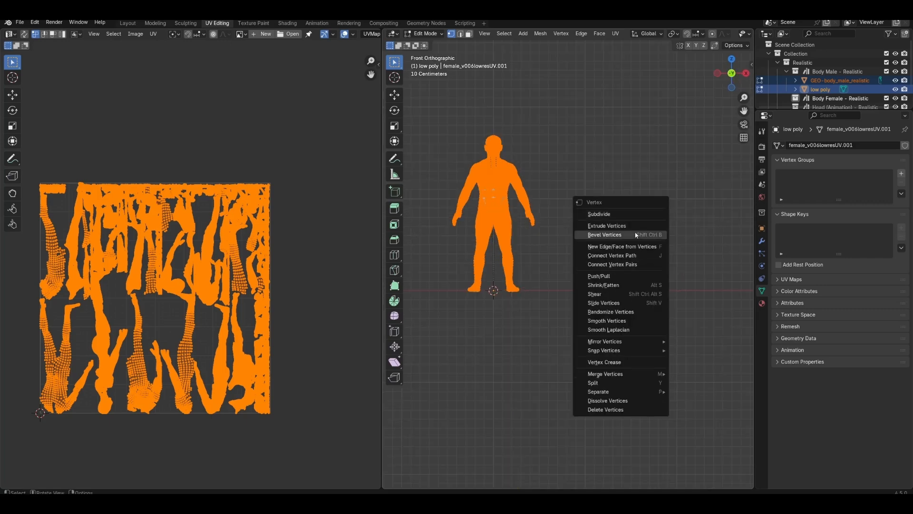
key(u)
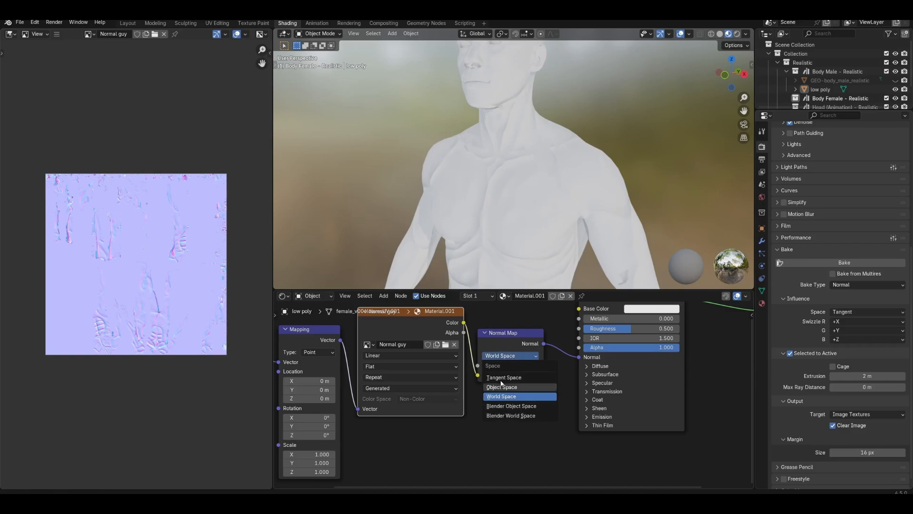
middle_drag(467, 157, 500, 174)
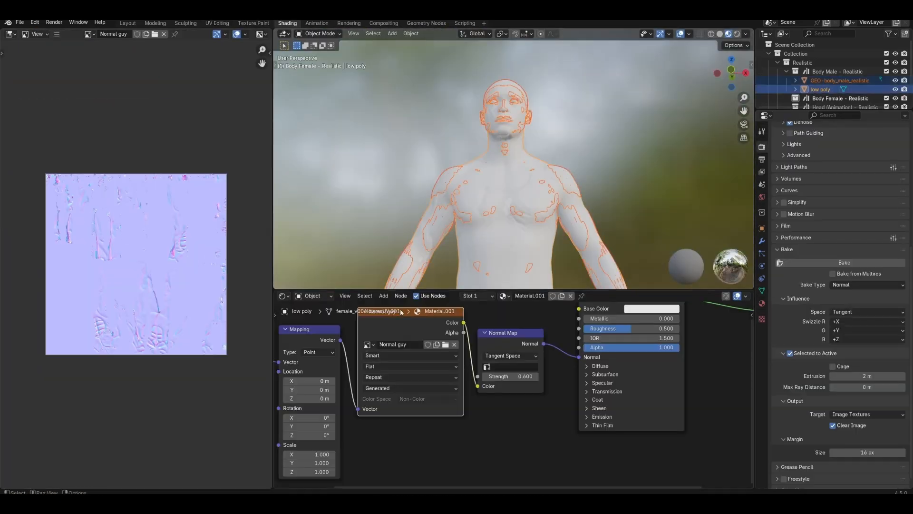
middle_drag(562, 214, 604, 215)
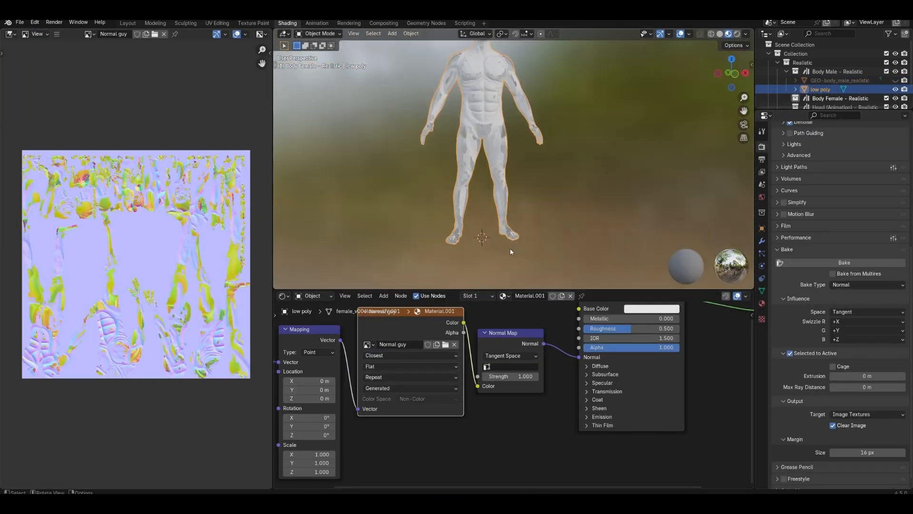
Step: Create a replacement image "new normal" for the normal map and start unwrapping the whole low poly mesh again
double_click(409, 345)
text(/2)
key(Return)
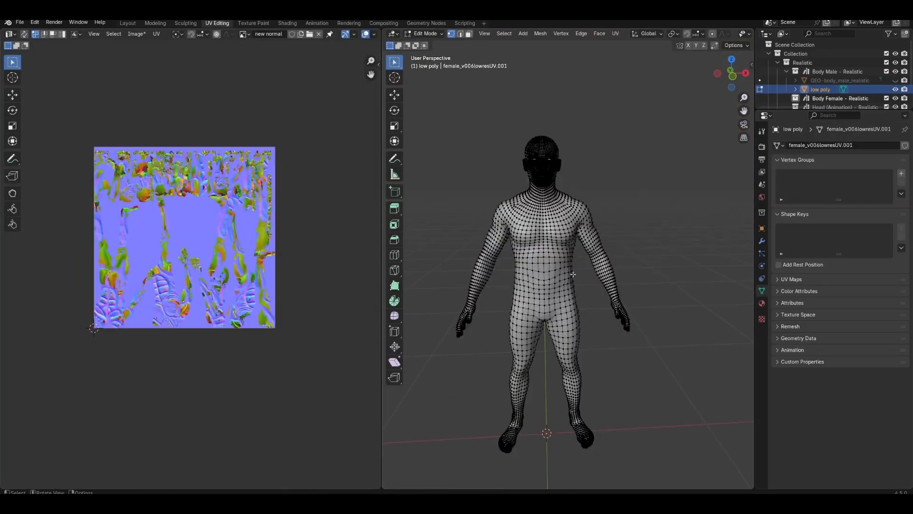
key(a)
key(u)
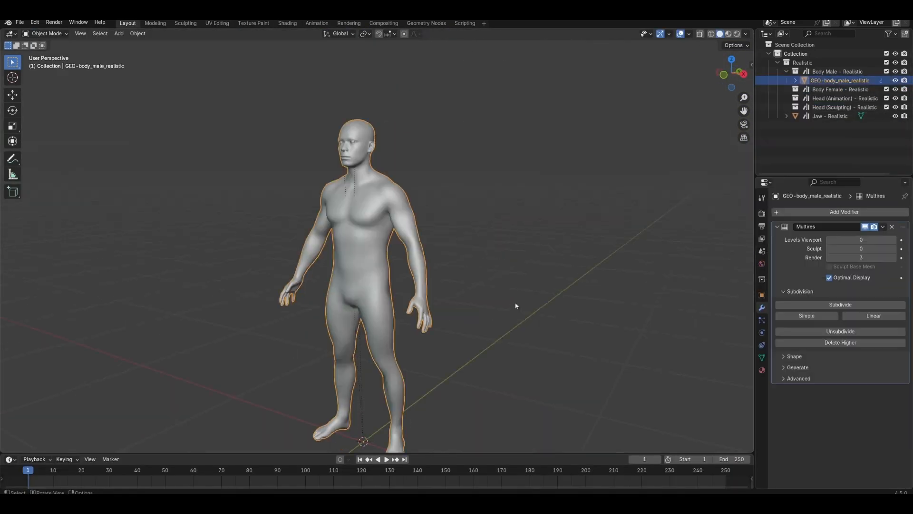
Step: Shorten the body's hair particle system to a Hair Length of 0.11 m
scroll(577, 267, up, 8)
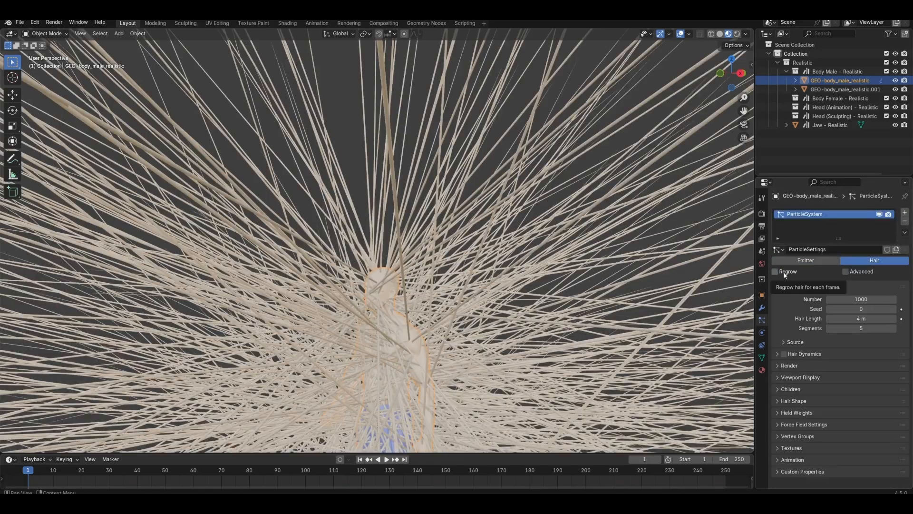
scroll(804, 352, up, 1)
drag(856, 318, 814, 319)
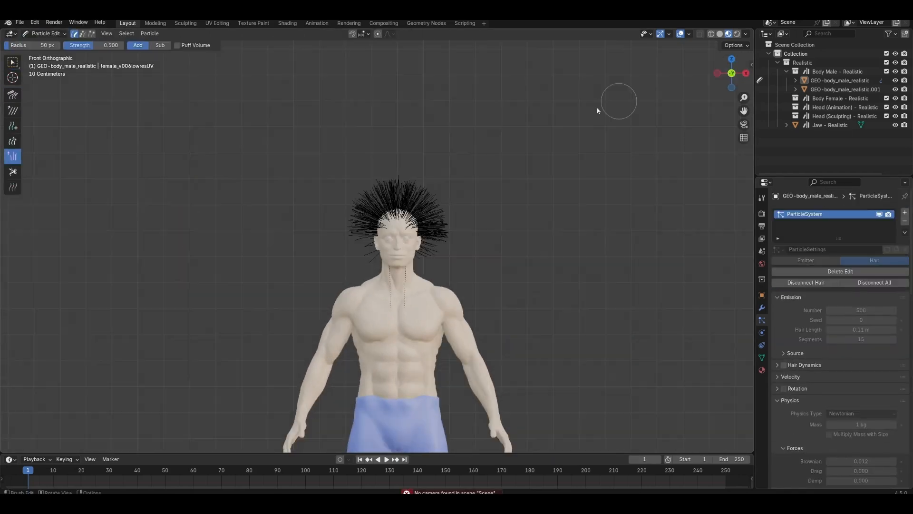
Step: Groom the scalp hair from the front, side and back with the Puff and Comb brushes in Particle Edit mode
key(KP_3)
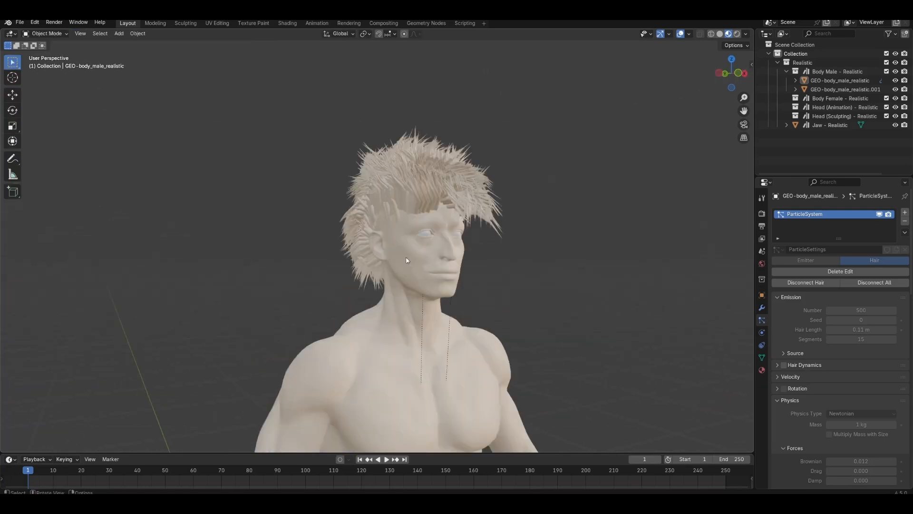
click(46, 33)
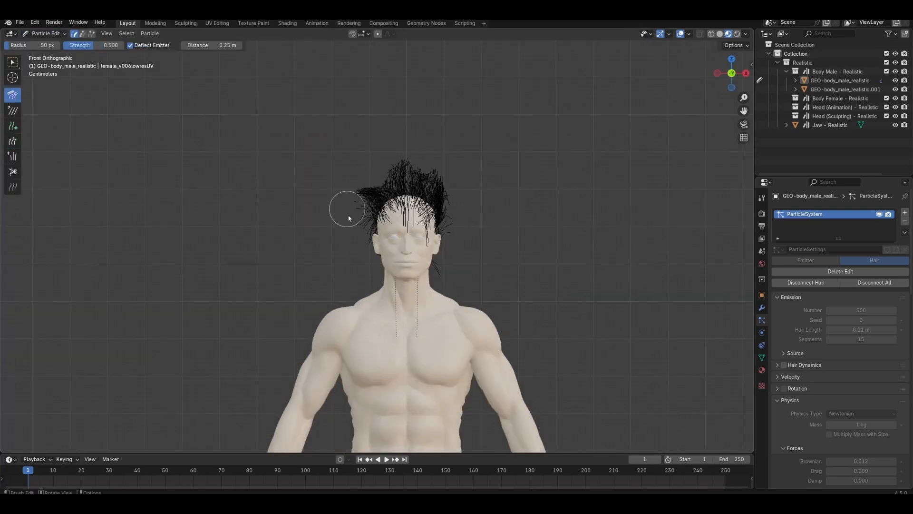
middle_drag(348, 218, 250, 195)
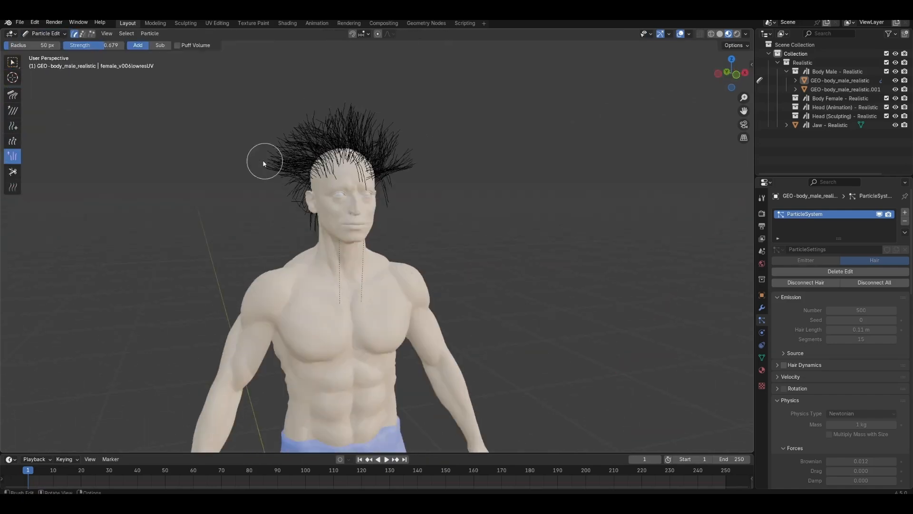
middle_drag(265, 159, 352, 225)
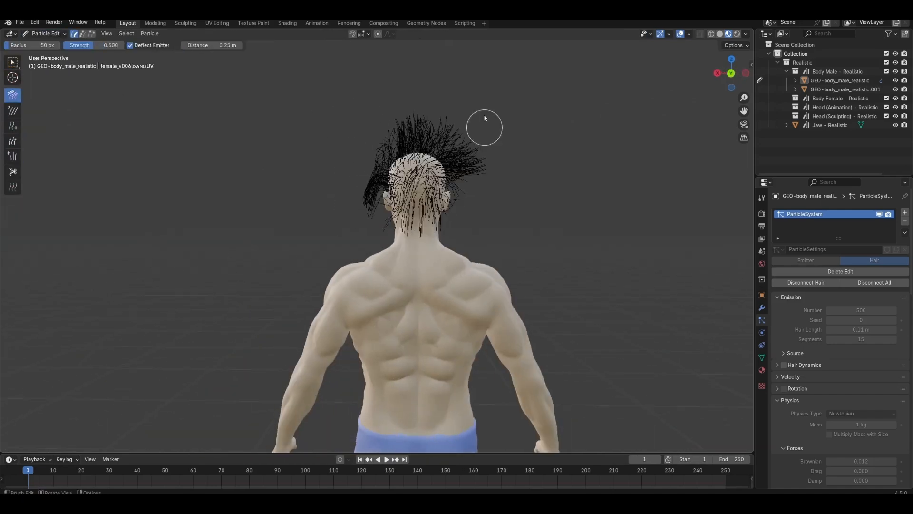
middle_drag(484, 118, 460, 159)
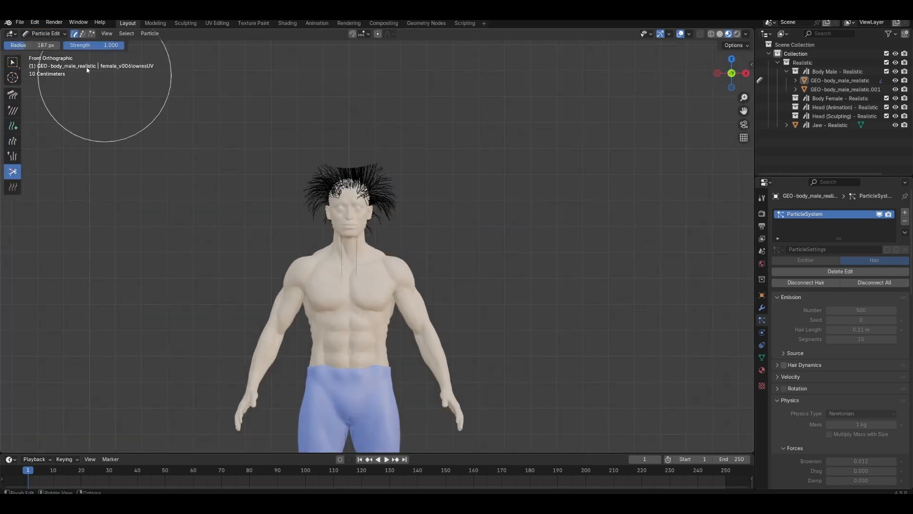
Step: Trim the scalp hair from front and side views with the Cut brush at 187 px radius and strength 1.000
middle_drag(258, 194, 488, 216)
key(KP_3)
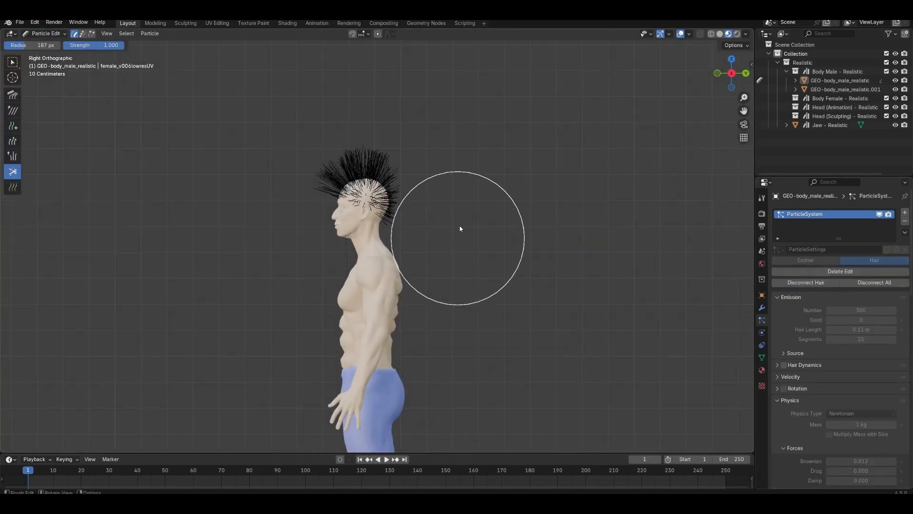
key(KP_1)
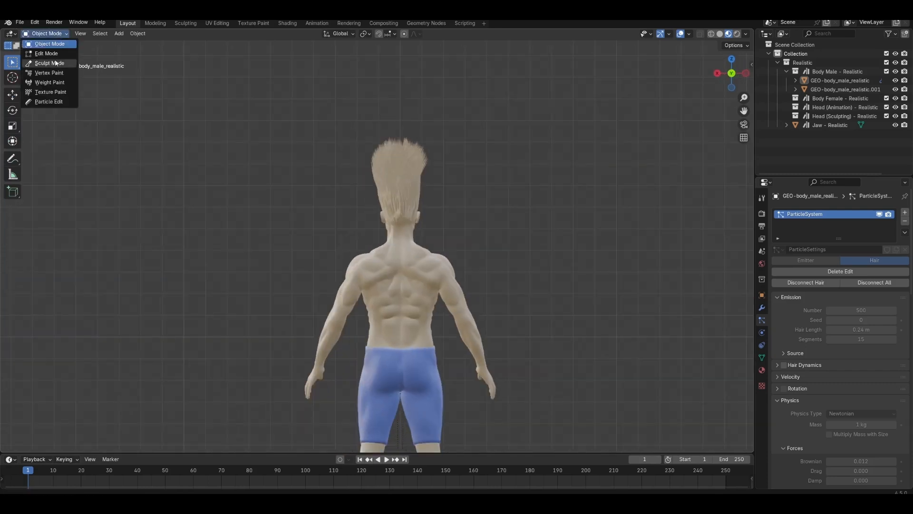
Step: Groom the shorter hair of the second particle system around the front and sides of the head
middle_drag(401, 76, 374, 97)
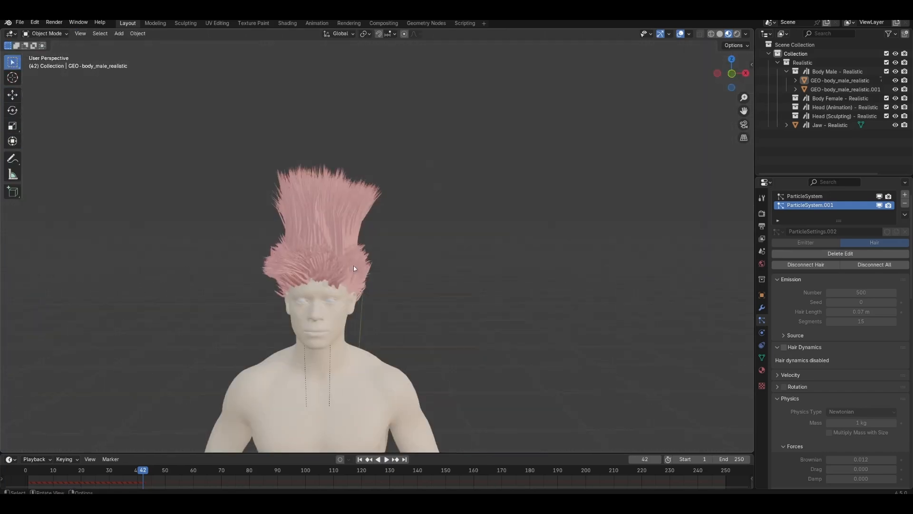
click(46, 34)
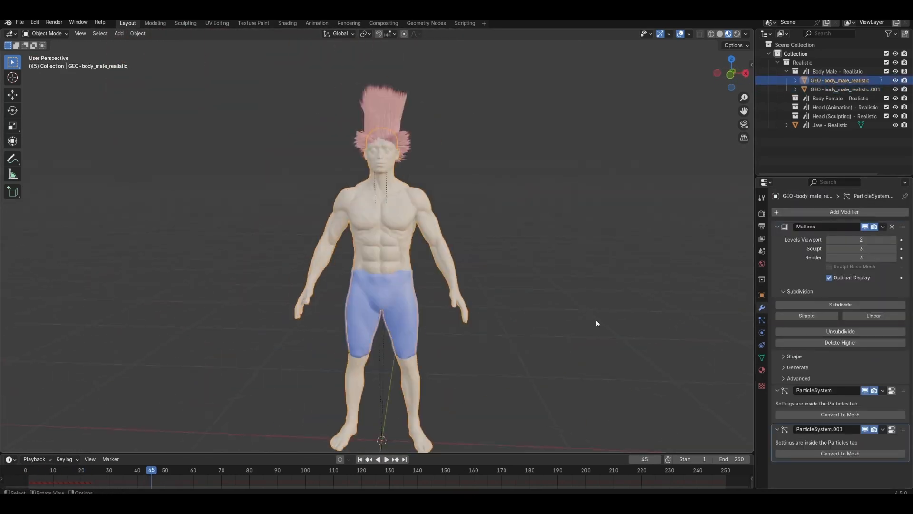
Step: Add green iris and black pupil materials to the eyes and assign them to the matching faces
middle_drag(595, 320, 315, 238)
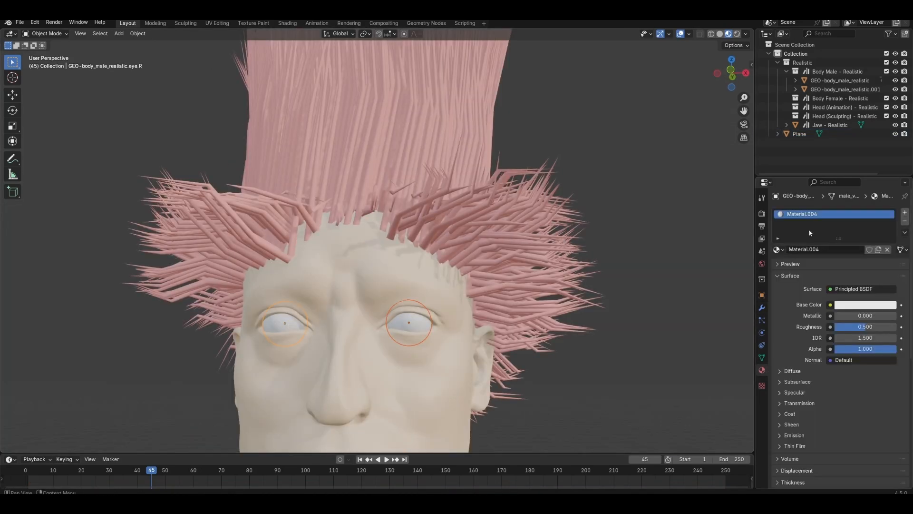
click(905, 213)
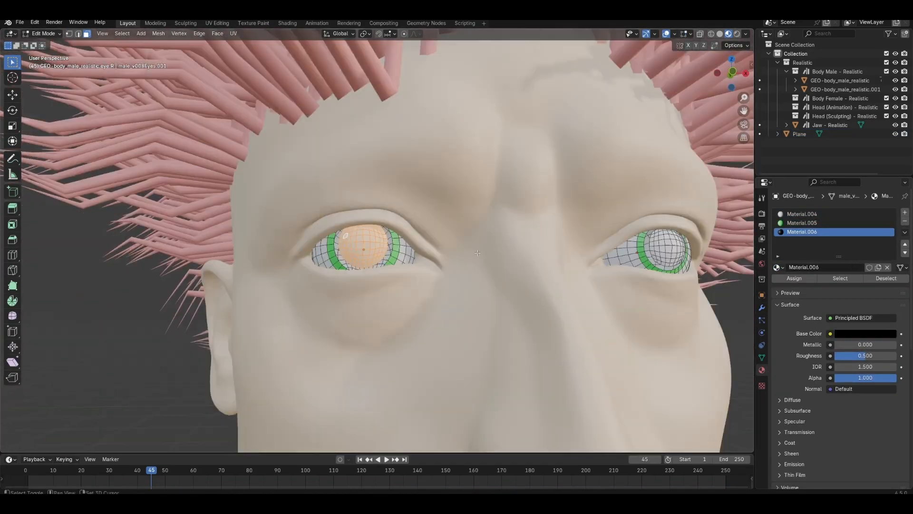
click(803, 334)
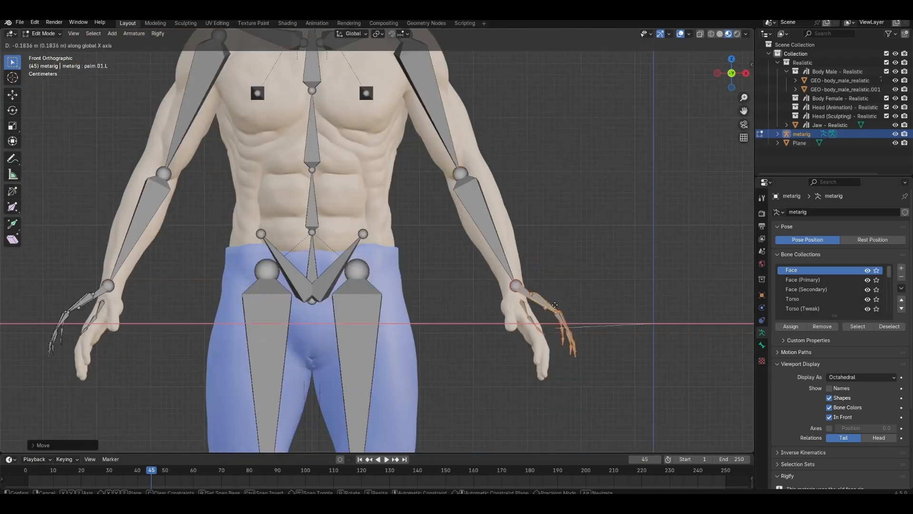
Step: Move and rotate the metarig's hand and finger bones to align with the body's hands
scroll(464, 276, down, 4)
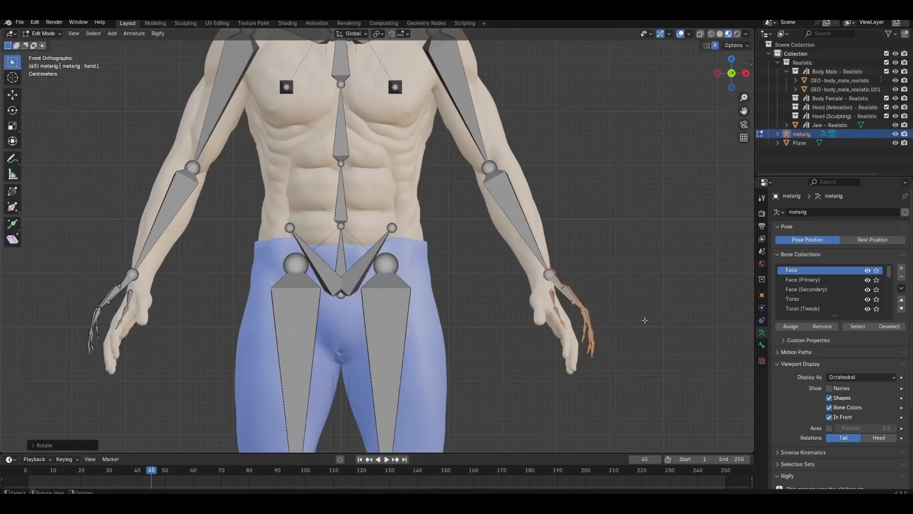
middle_drag(429, 266, 463, 276)
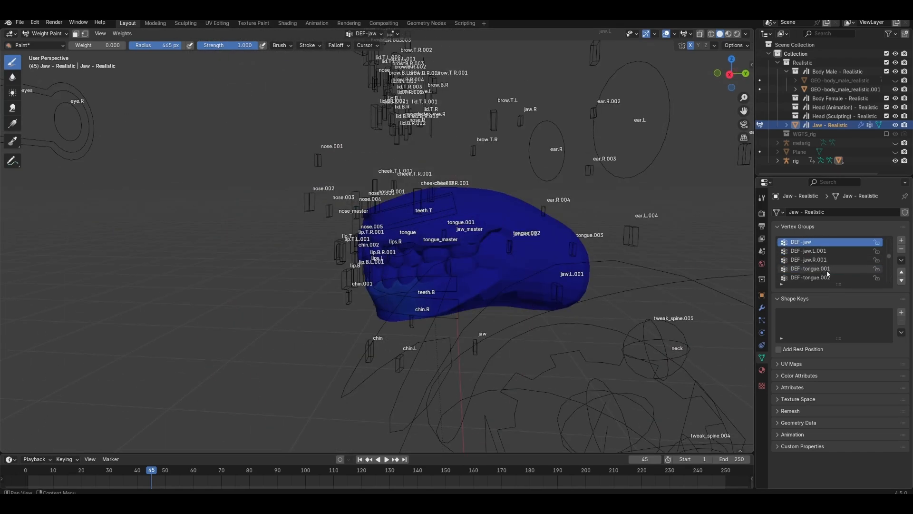
Step: Filter the jaw mesh's vertex groups by "ja" and weight paint the jaw bone groups
middle_drag(457, 342, 393, 347)
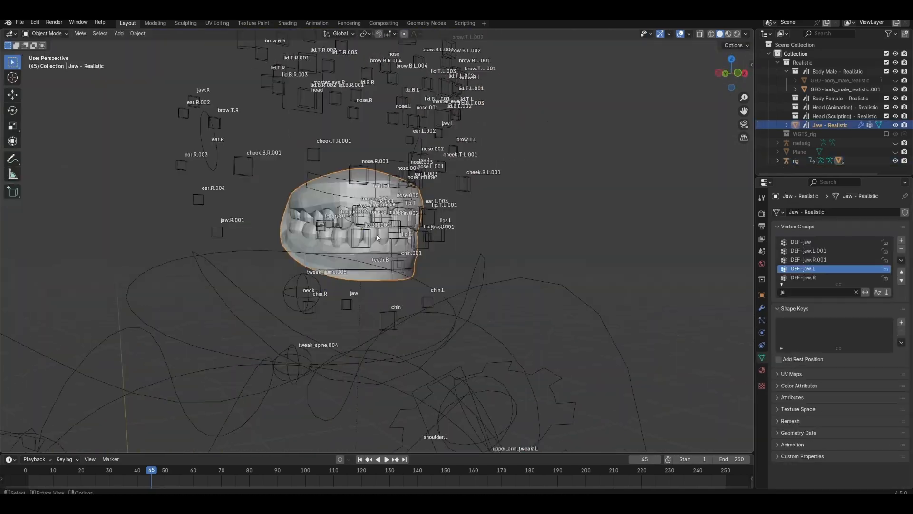
click(46, 33)
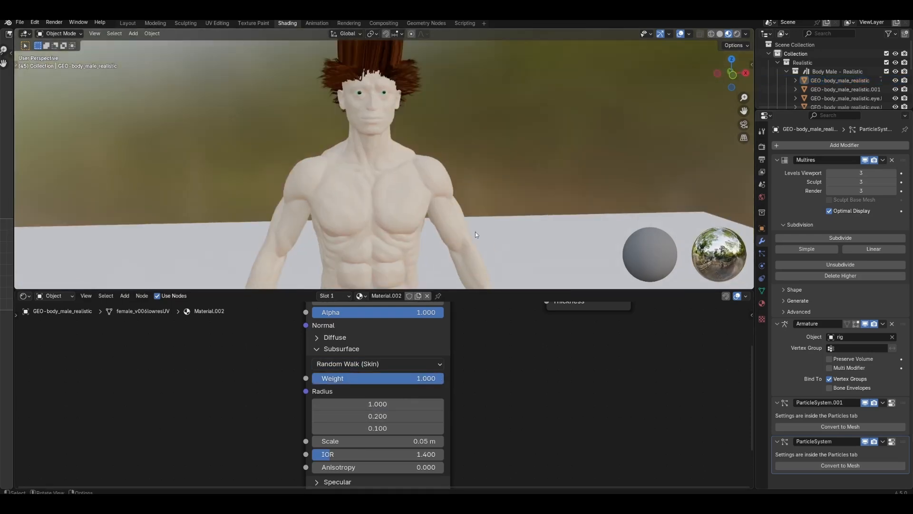
Step: Give the shorts material a fabric relief by feeding a Voronoi Texture's Distance through a Bump node into Normal
click(298, 412)
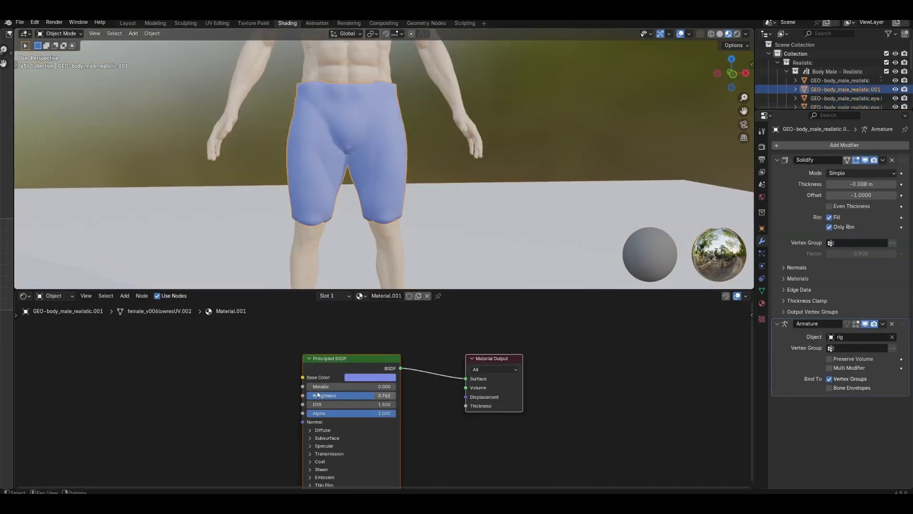
key(shift+a)
text(b)
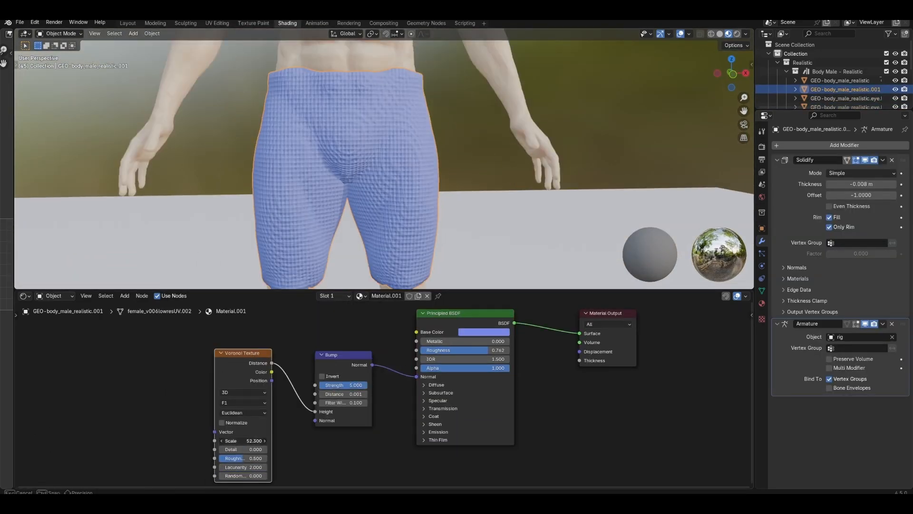
drag(300, 410, 314, 410)
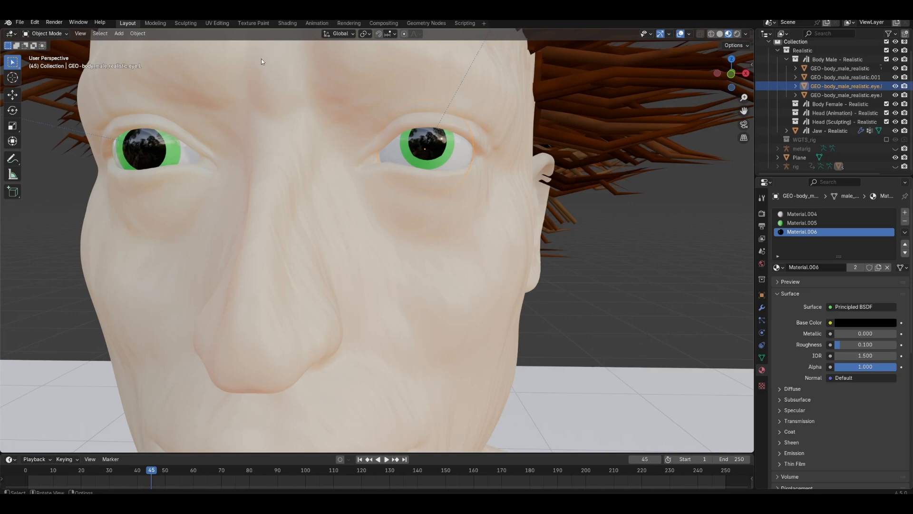
Step: Tint the eye-white material's Base Color pale yellow in the Shading workspace and expand its Subsurface settings
click(288, 23)
click(762, 303)
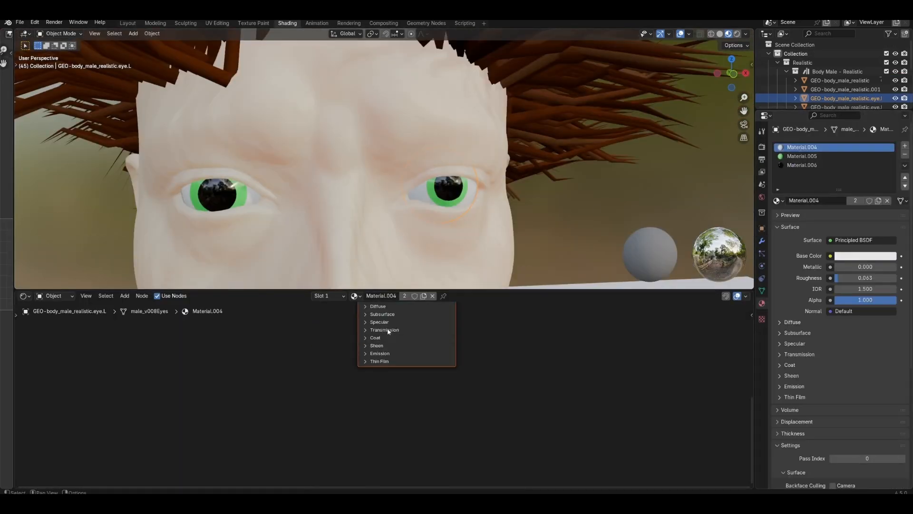
click(382, 314)
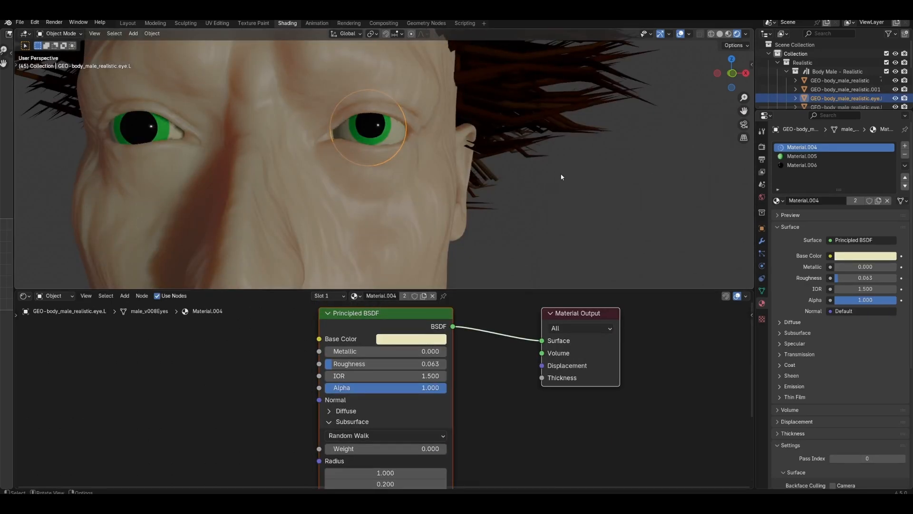
Step: Retint the eye-white Base Color to pale cream and feed Noise Texture bump relief into the Normal of the eye-white and green iris materials
click(411, 338)
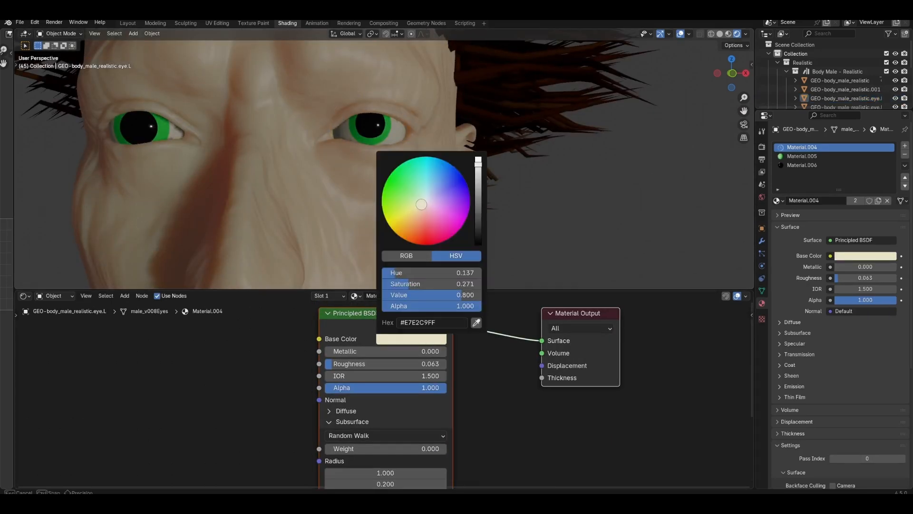
drag(244, 472, 271, 473)
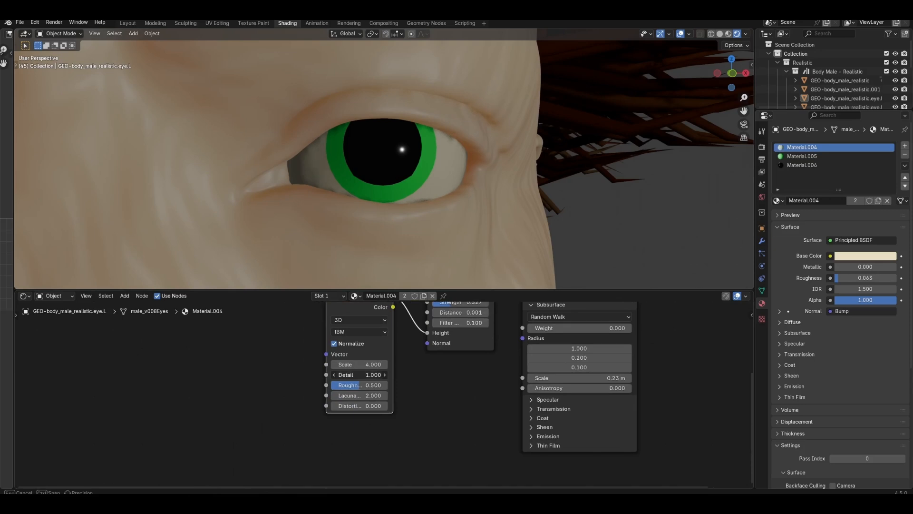
click(803, 156)
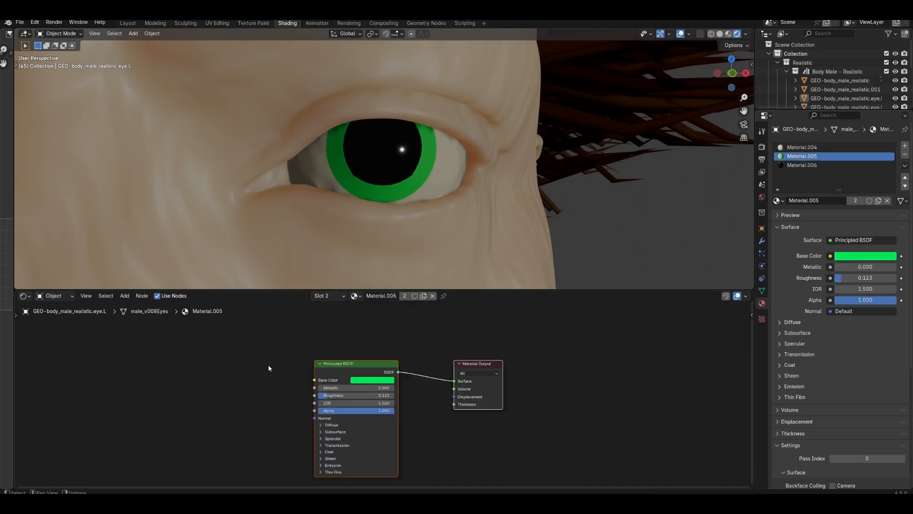
drag(248, 343, 314, 418)
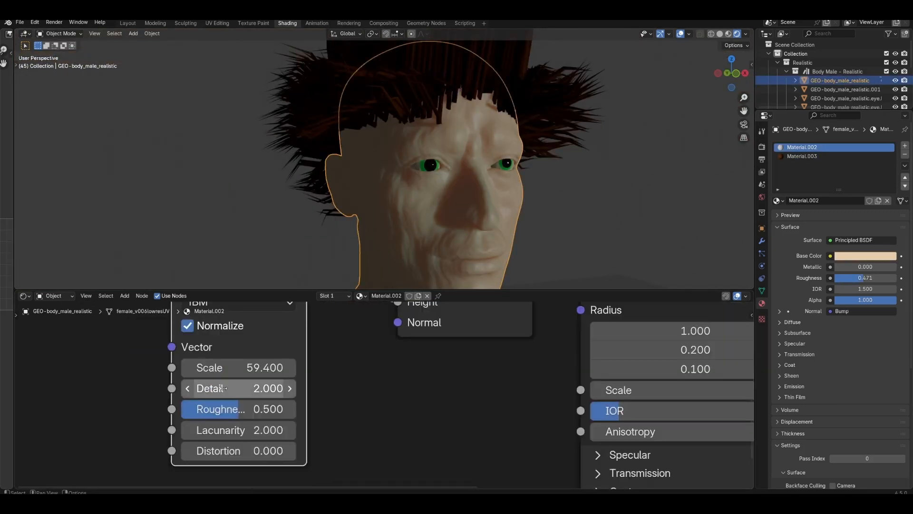
Step: Fine-tune the skin material's Noise Texture bump and set RoughnessV to 0.796 on the hair material's Hair BSDF
drag(157, 426, 171, 426)
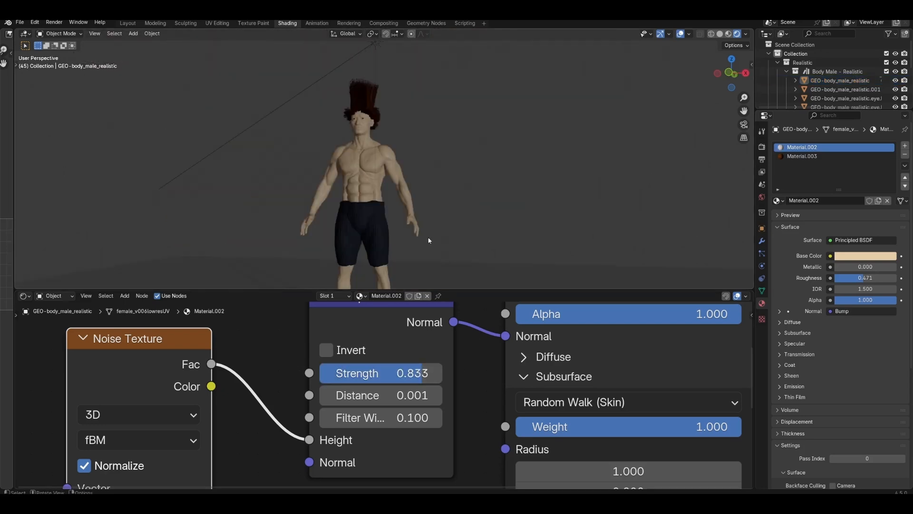
click(793, 157)
drag(590, 420, 571, 419)
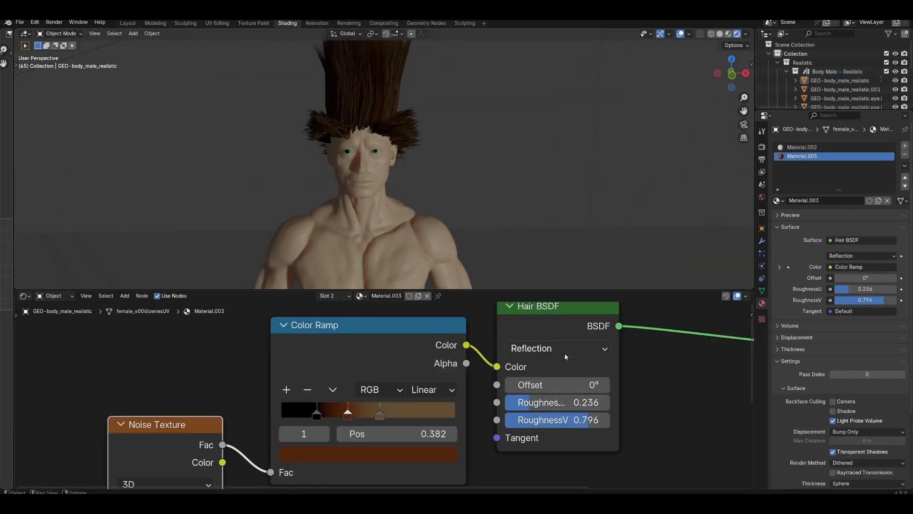
ctrl+scroll(566, 357, down, 1)
ctrl+scroll(566, 357, up, 1)
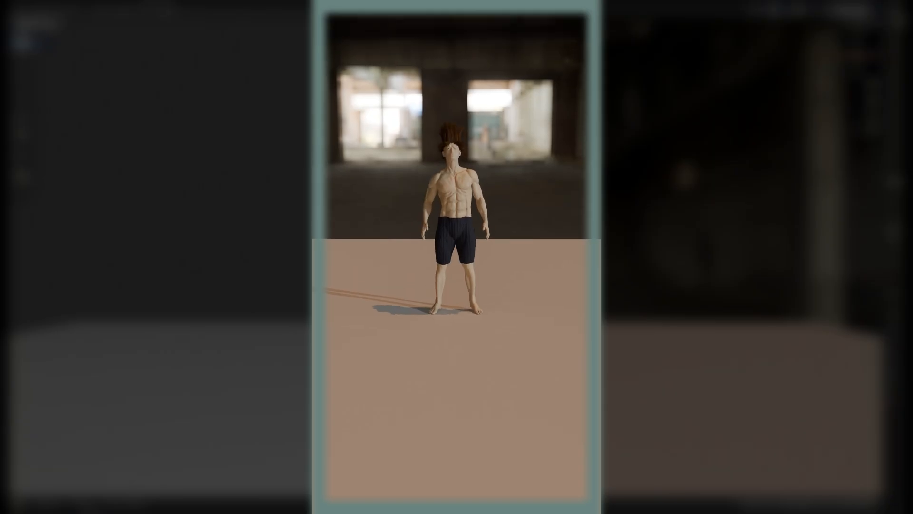